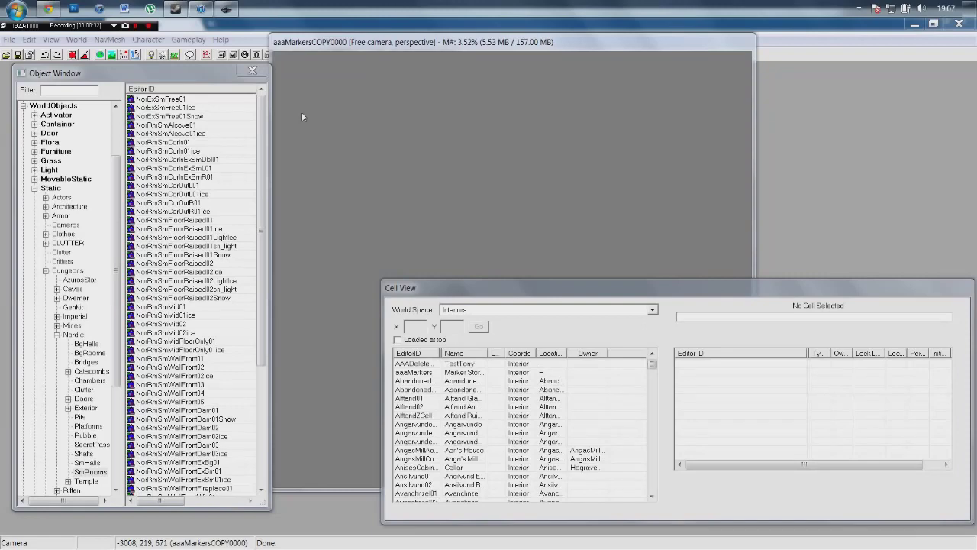
# Open the list of master and plugin data files for review and close it without loading anything.
pyautogui.click(9, 39)
pyautogui.click(24, 53)
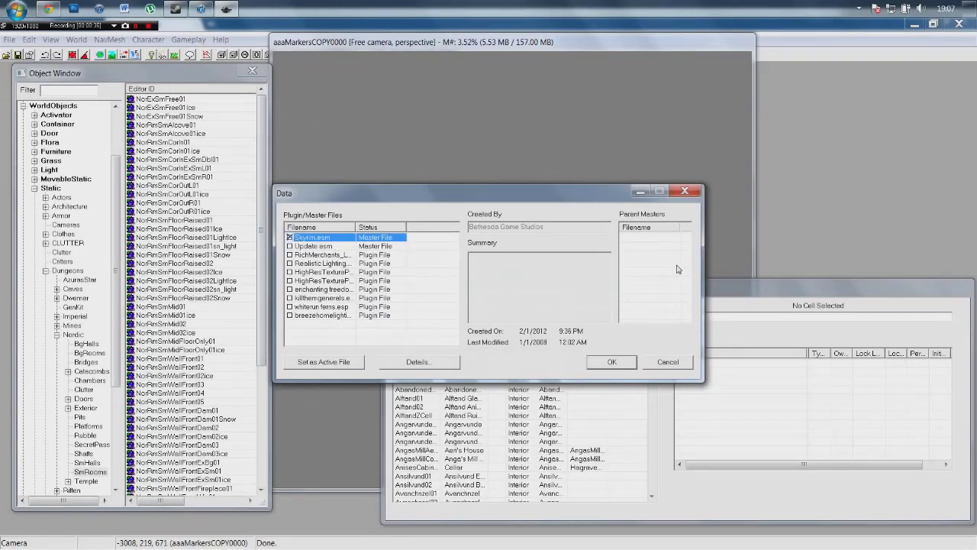
pyautogui.click(688, 189)
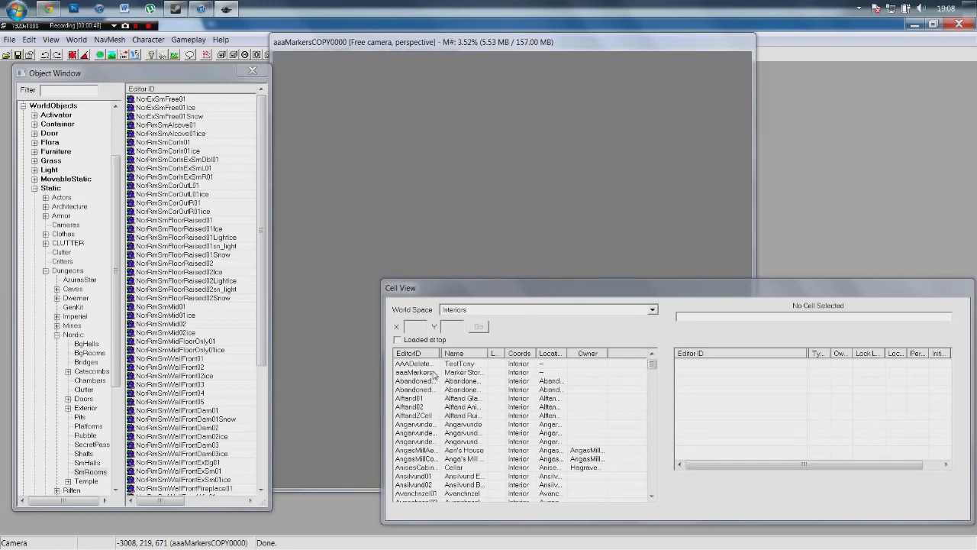
# Duplicate the aaaMarkers interior cell in the Cell View.
pyautogui.moveTo(430, 297); pyautogui.dragTo(411, 303)
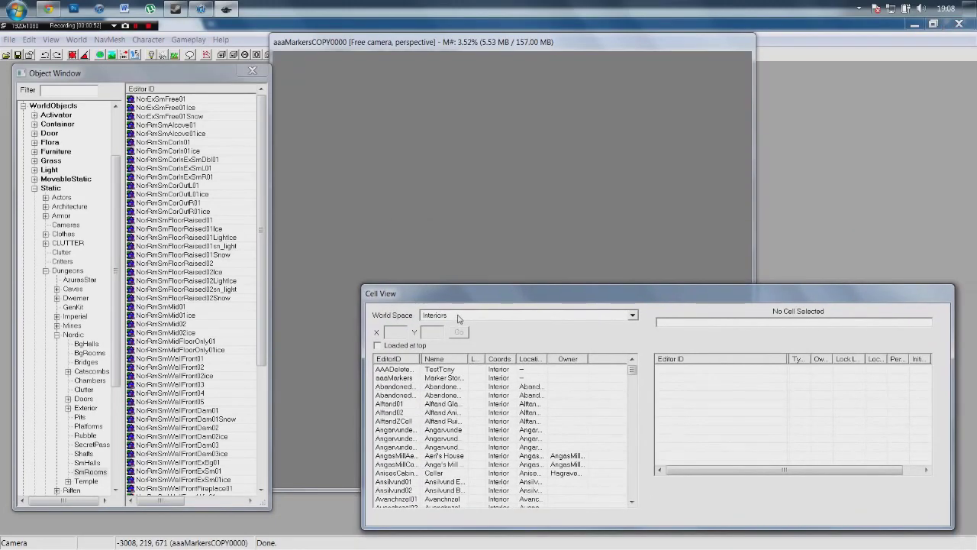
pyautogui.click(397, 378)
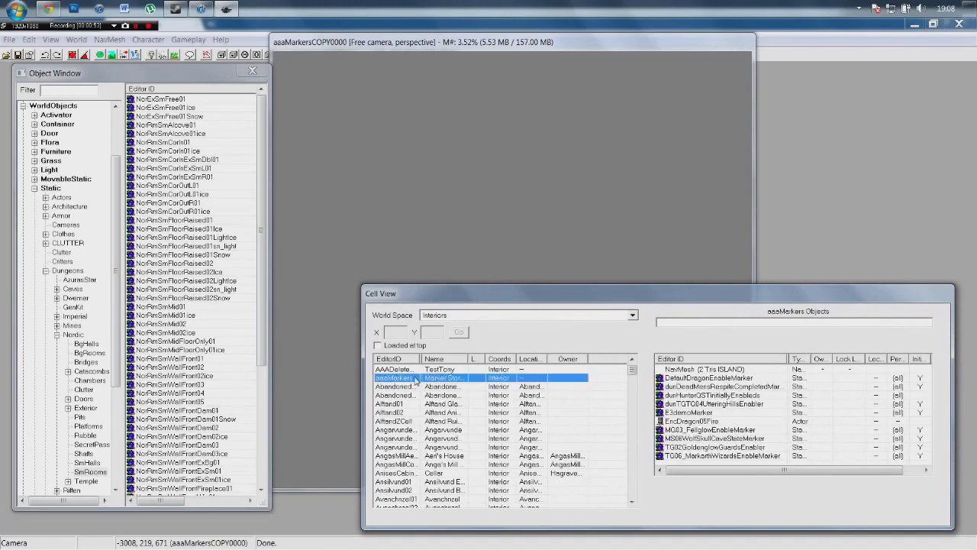
pyautogui.moveTo(424, 359); pyautogui.dragTo(436, 359)
pyautogui.rightClick(432, 379)
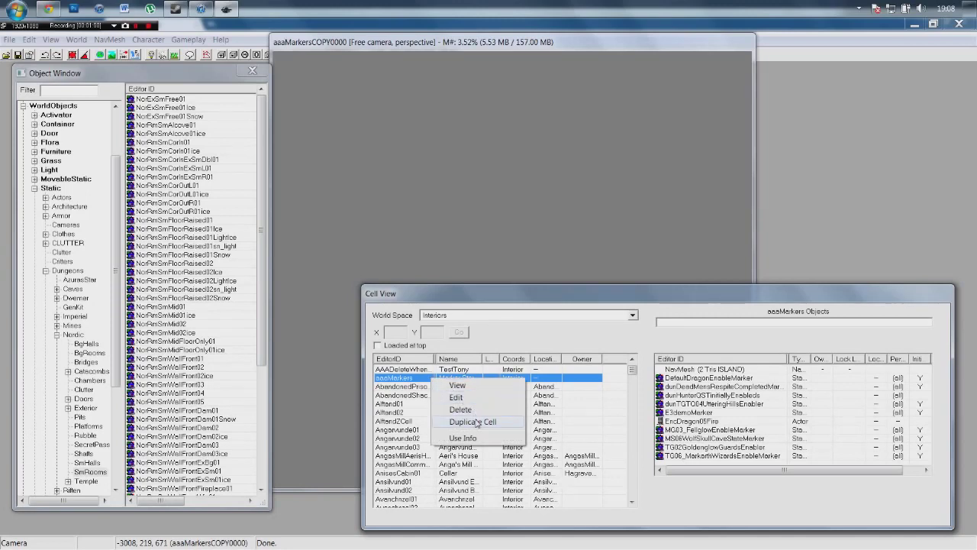
pyautogui.click(474, 422)
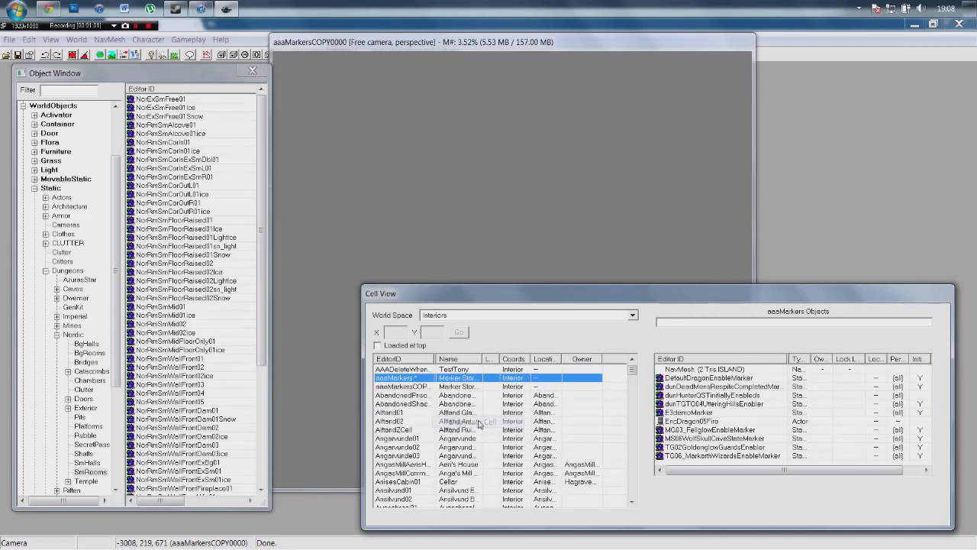
# Widen the EditorID column and rename the duplicated aaaMarkers cell as BlackrainDungeon.
pyautogui.click(427, 387)
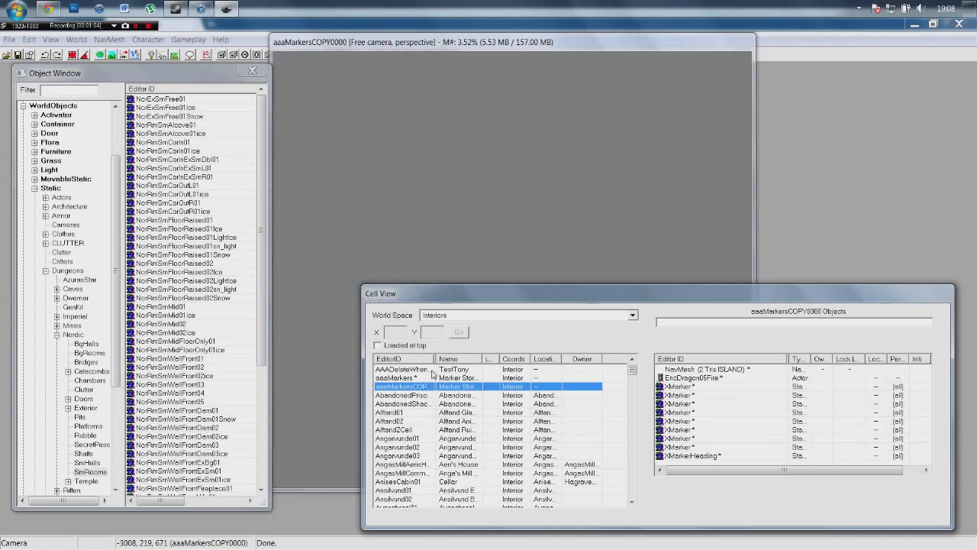
pyautogui.moveTo(436, 358); pyautogui.dragTo(458, 358)
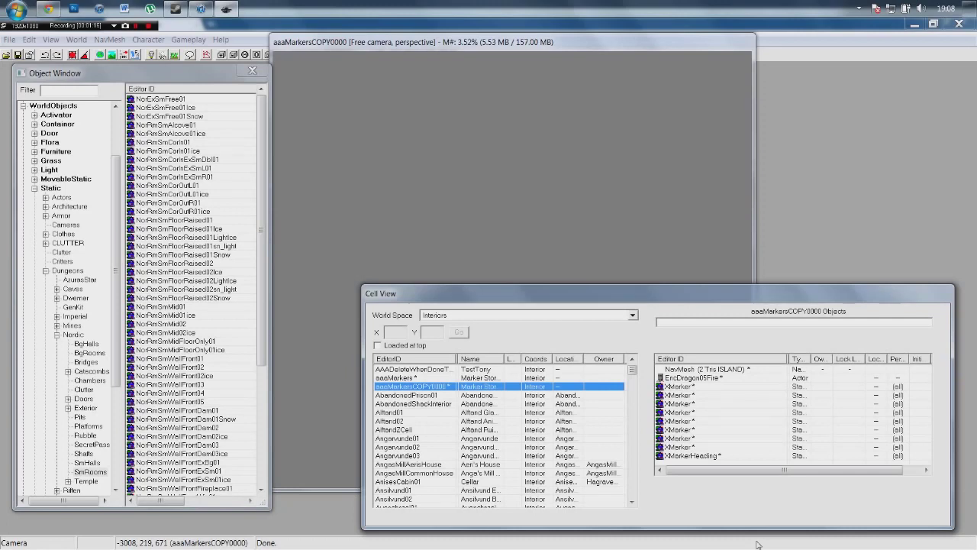
pyautogui.press('F2')
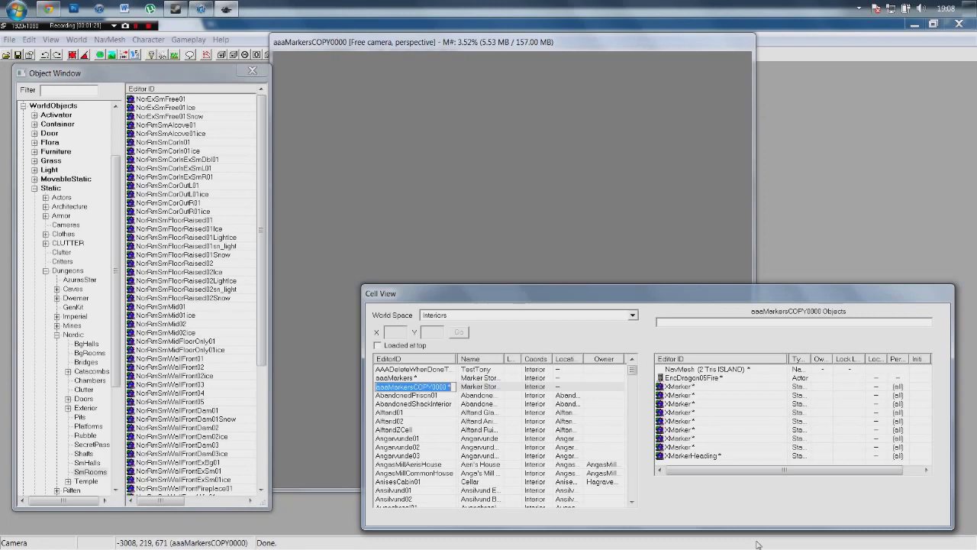
pyautogui.write('Black')
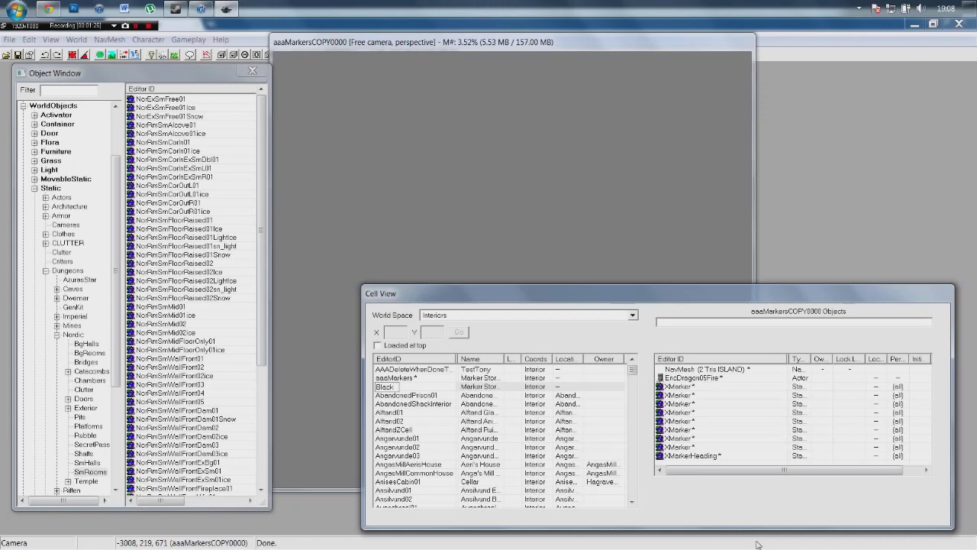
pyautogui.write('soak')
pyautogui.press('BackSpace')
pyautogui.press('BackSpace')
pyautogui.press('BackSpace')
pyautogui.press('BackSpace')
pyautogui.write('Ro')
pyautogui.press('BackSpace')
pyautogui.press('BackSpace')
pyautogui.write('rain Dungeon')
pyautogui.click(494, 387)
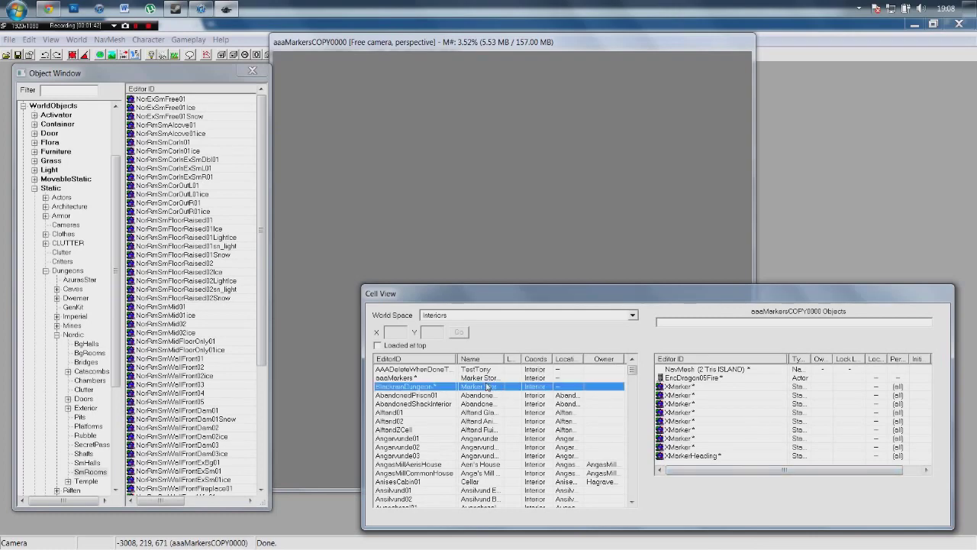
# Move and enlarge the Cell View window, and load the BlackrainDungeon cell in the render window.
pyautogui.moveTo(505, 297); pyautogui.dragTo(458, 250)
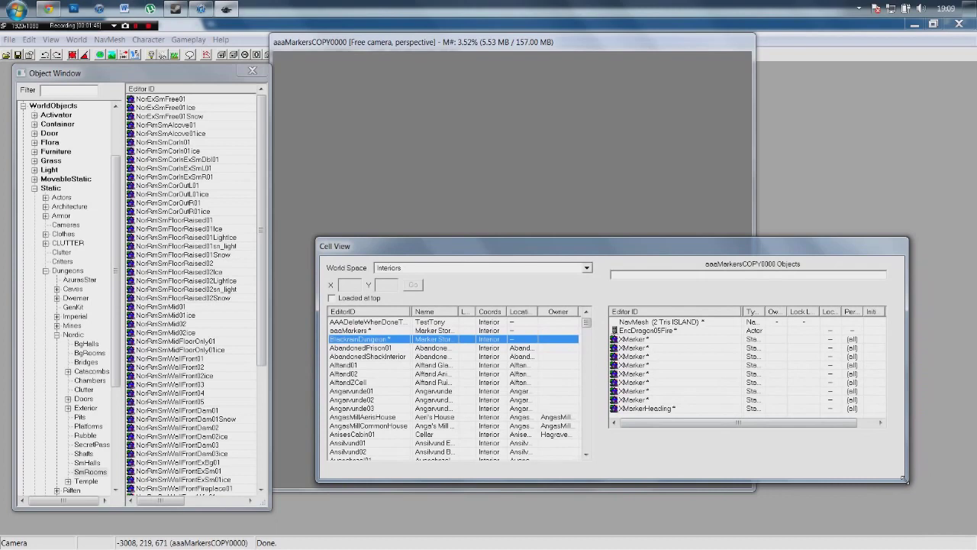
pyautogui.moveTo(906, 481); pyautogui.dragTo(943, 502)
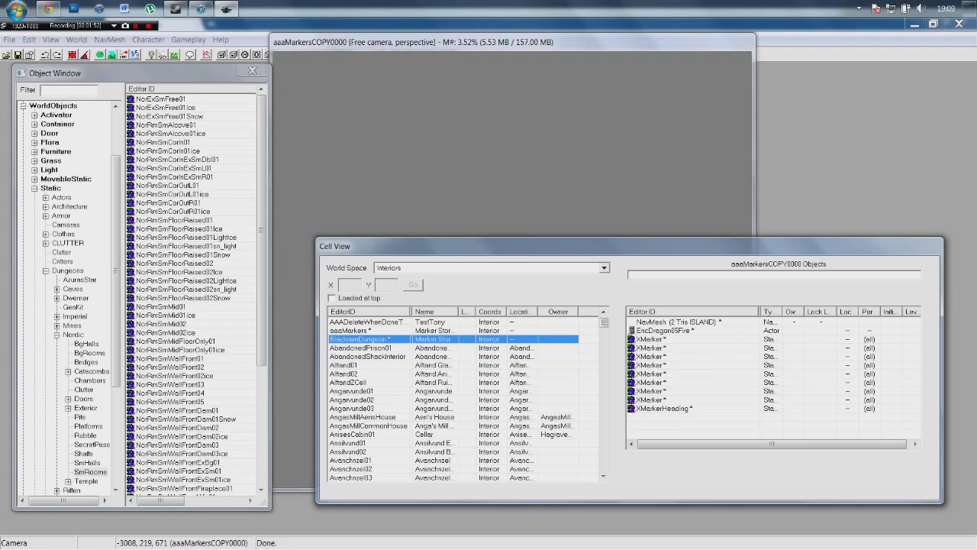
pyautogui.doubleClick(472, 340)
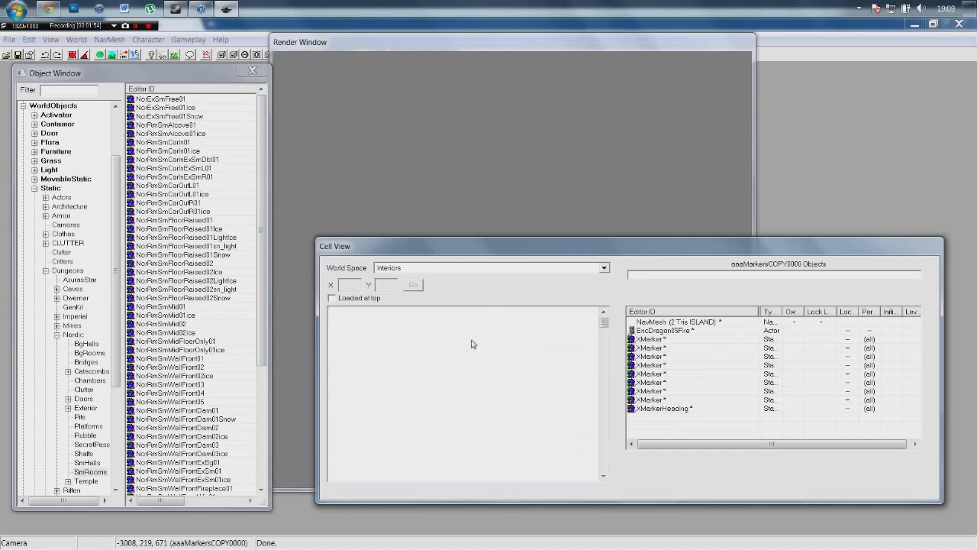
pyautogui.scroll(-1, 434, 457)
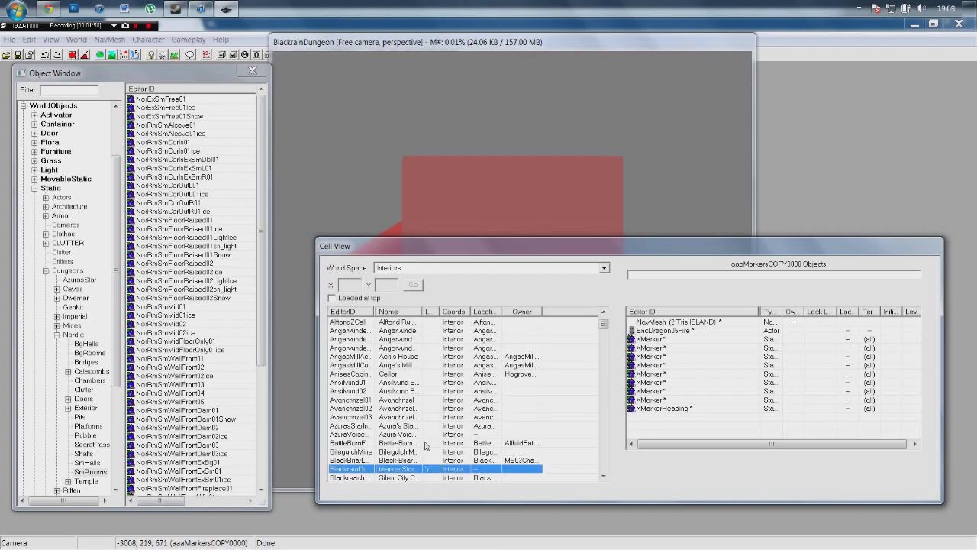
# Find BlackrainDungeon in the interior cell list and select it to list its own objects.
pyautogui.click(720, 332)
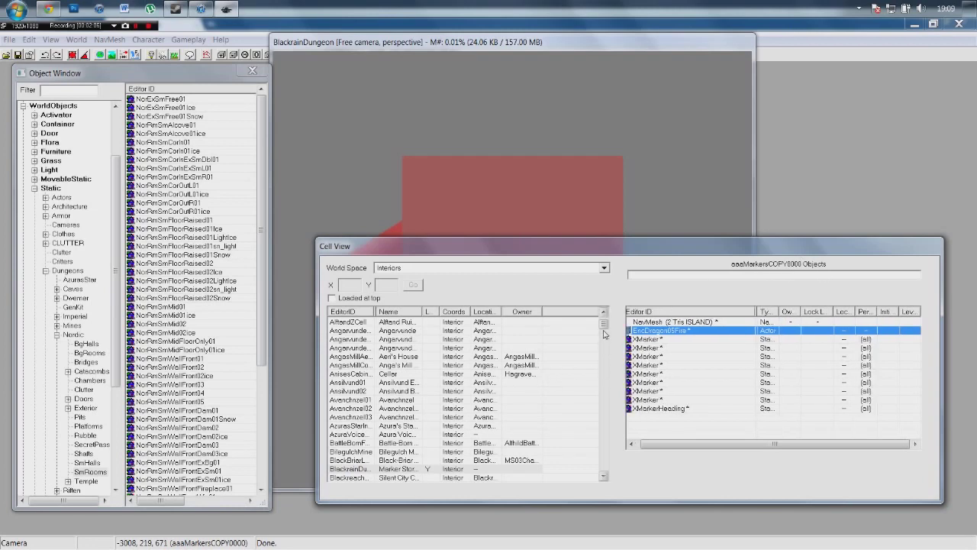
pyautogui.scroll(-3, 607, 329)
pyautogui.scroll(-5, 607, 329)
pyautogui.click(557, 366)
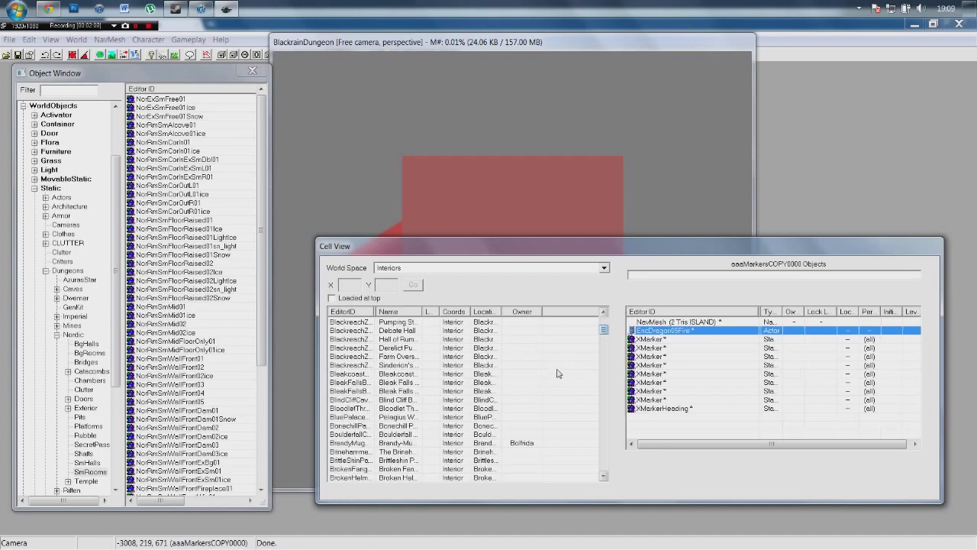
pyautogui.scroll(3, 471, 371)
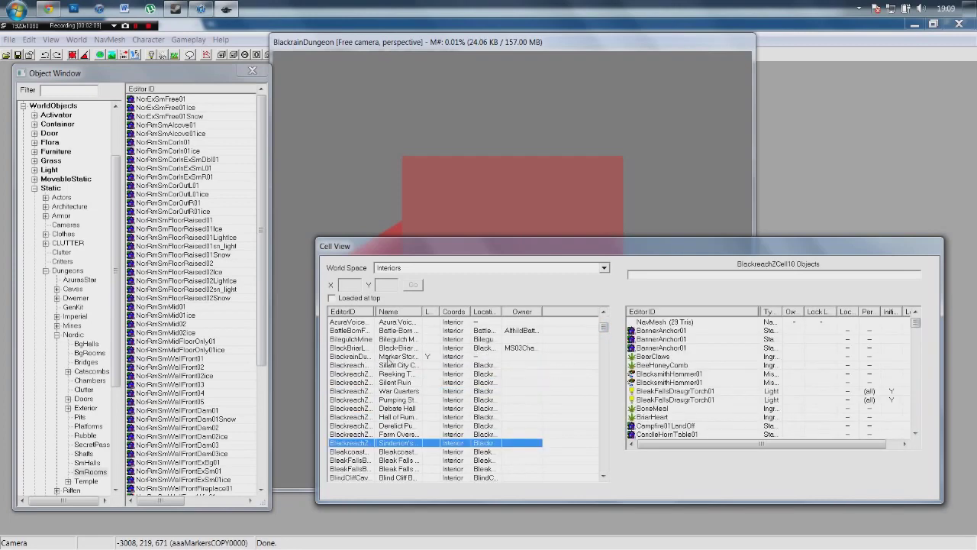
pyautogui.click(379, 358)
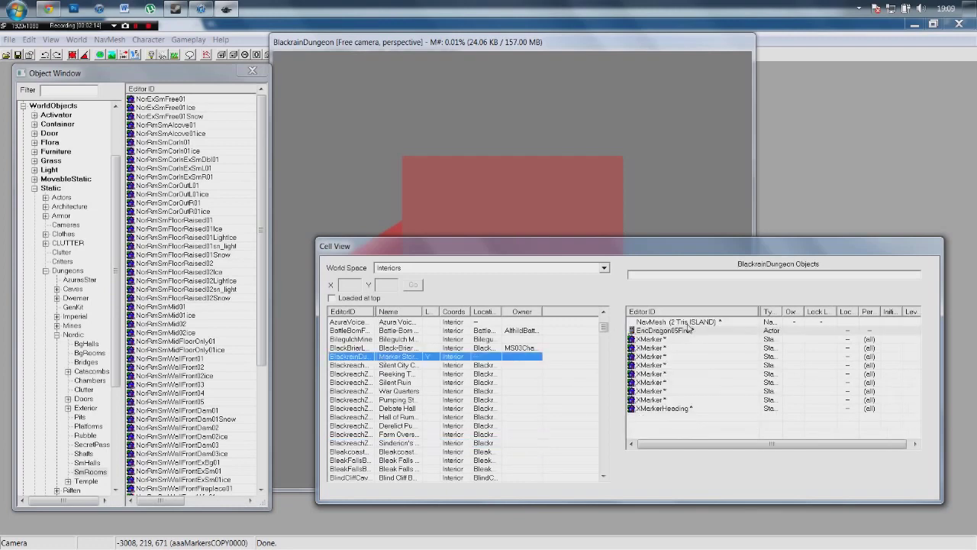
# Delete the EncDragon05Fire actor and all XMarker and XMarkerHeading objects from the BlackrainDungeon cell.
pyautogui.moveTo(662, 412); pyautogui.dragTo(676, 427)
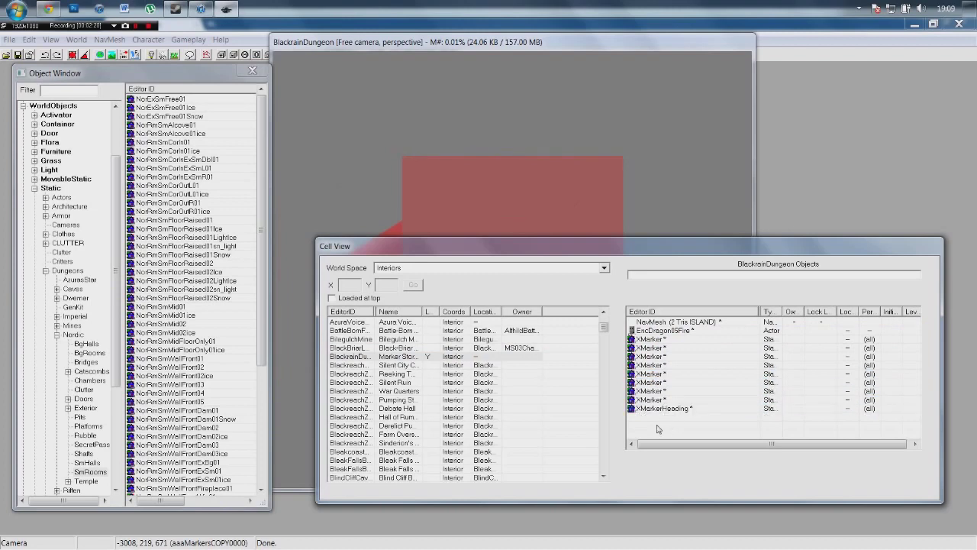
pyautogui.moveTo(669, 409); pyautogui.dragTo(735, 338)
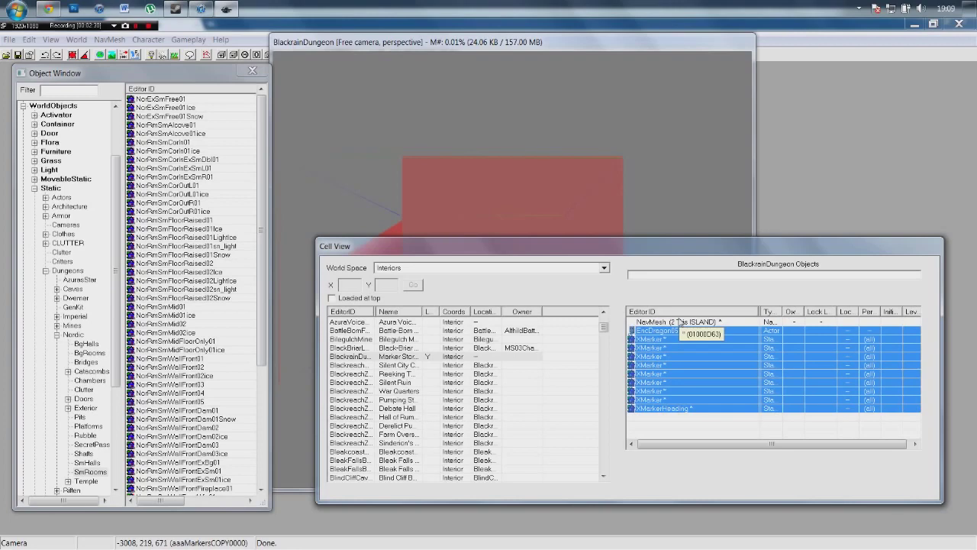
pyautogui.press('Delete')
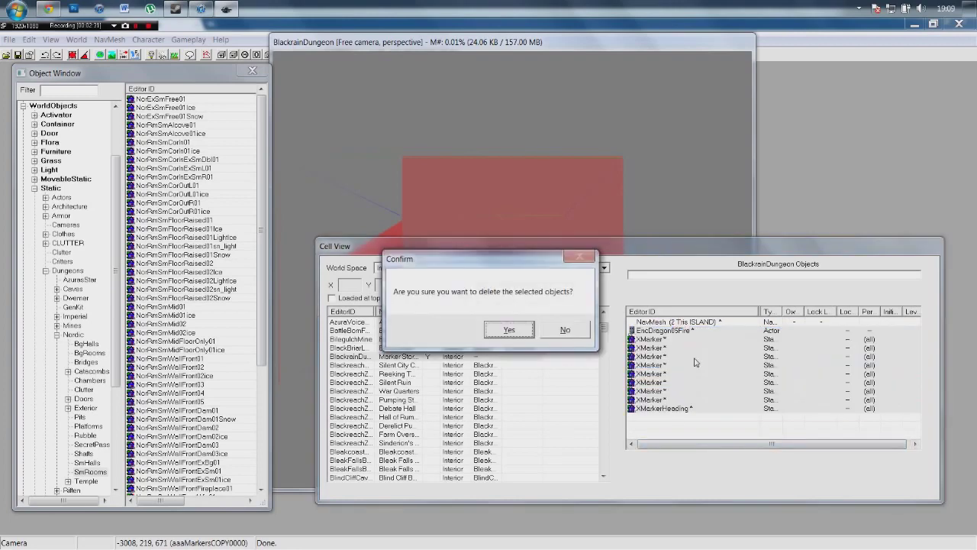
pyautogui.press('Return')
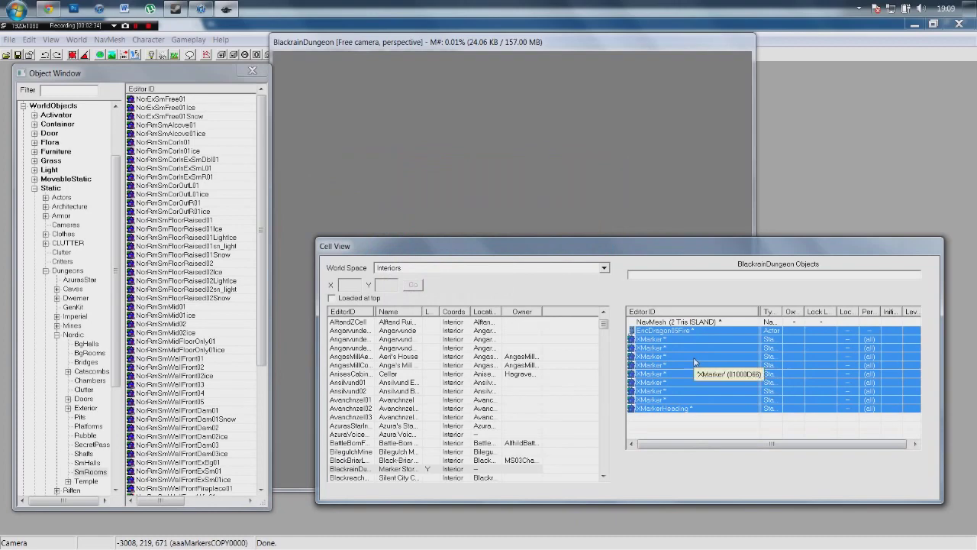
# Check the render window and the BlackrainDungeon object list after the deletion.
pyautogui.click(656, 134)
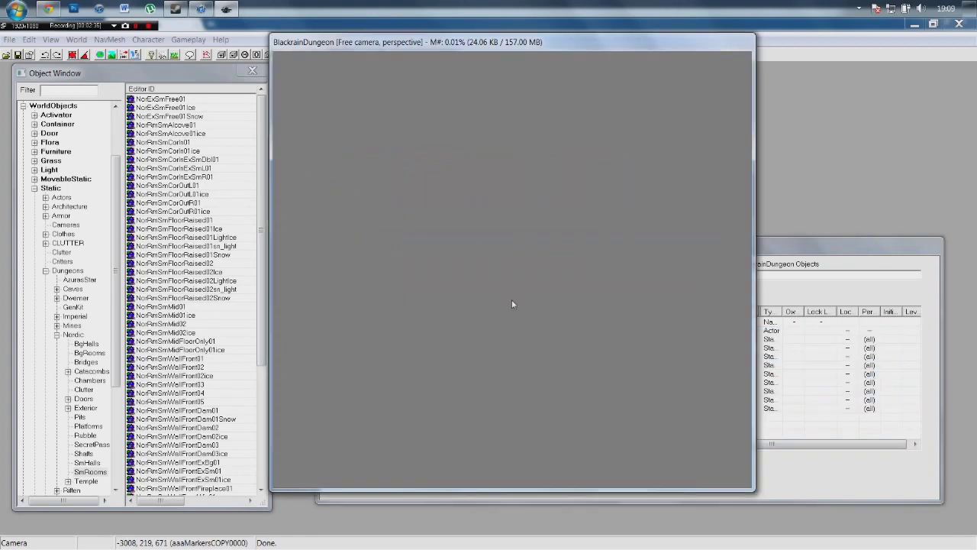
pyautogui.click(834, 259)
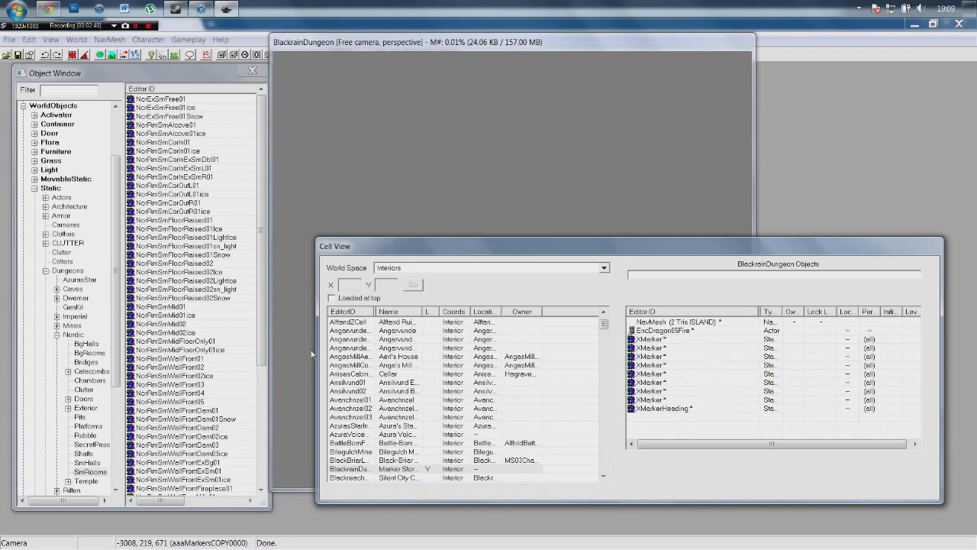
pyautogui.click(405, 470)
pyautogui.click(704, 374)
pyautogui.click(686, 410)
pyautogui.click(684, 432)
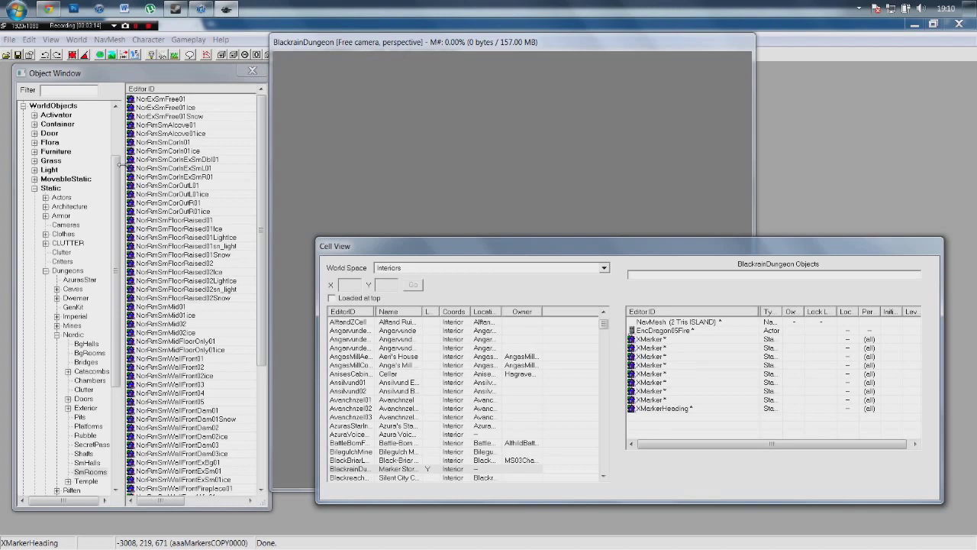
# Browse the object tree from the top categories down to the Nordic SmRooms pieces under Static Dungeons.
pyautogui.moveTo(121, 168); pyautogui.dragTo(125, 122)
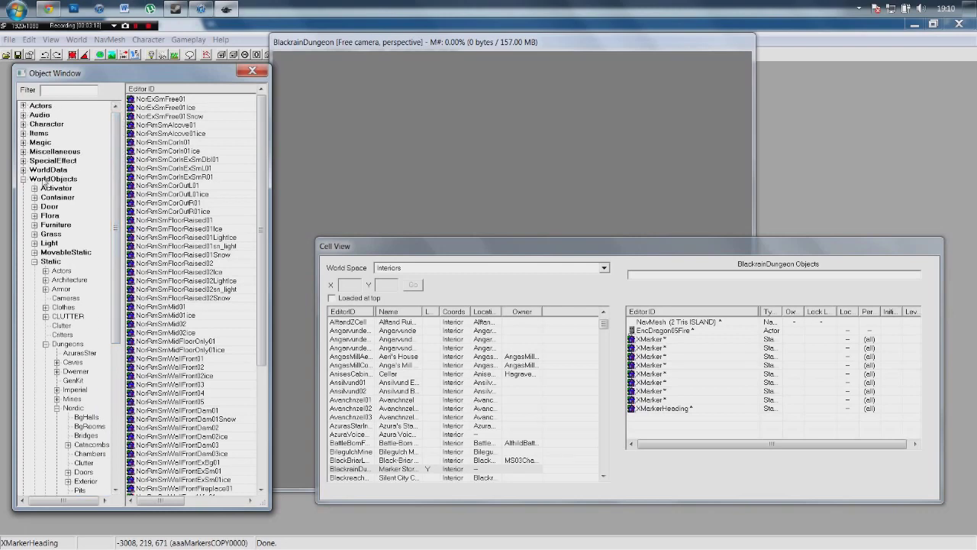
pyautogui.scroll(-3, 77, 192)
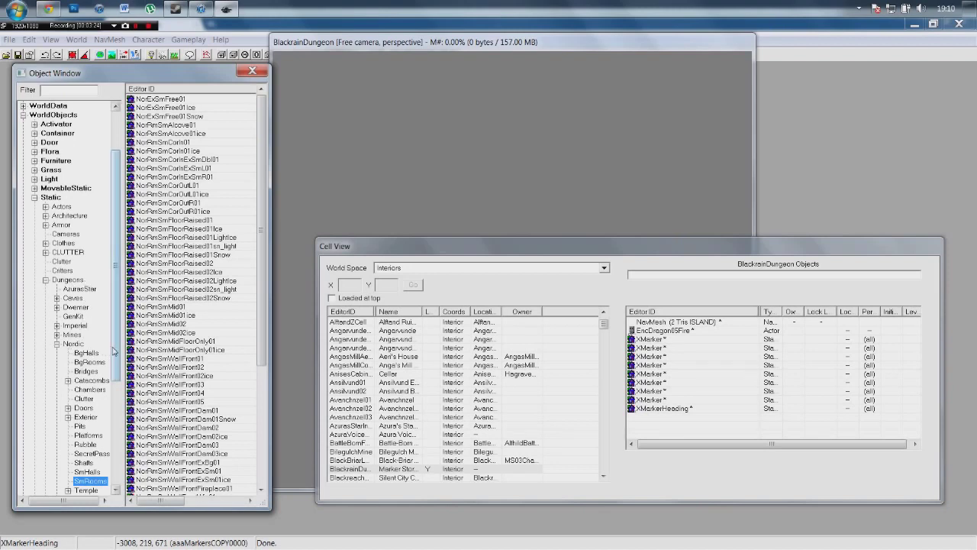
pyautogui.moveTo(116, 354); pyautogui.dragTo(113, 380)
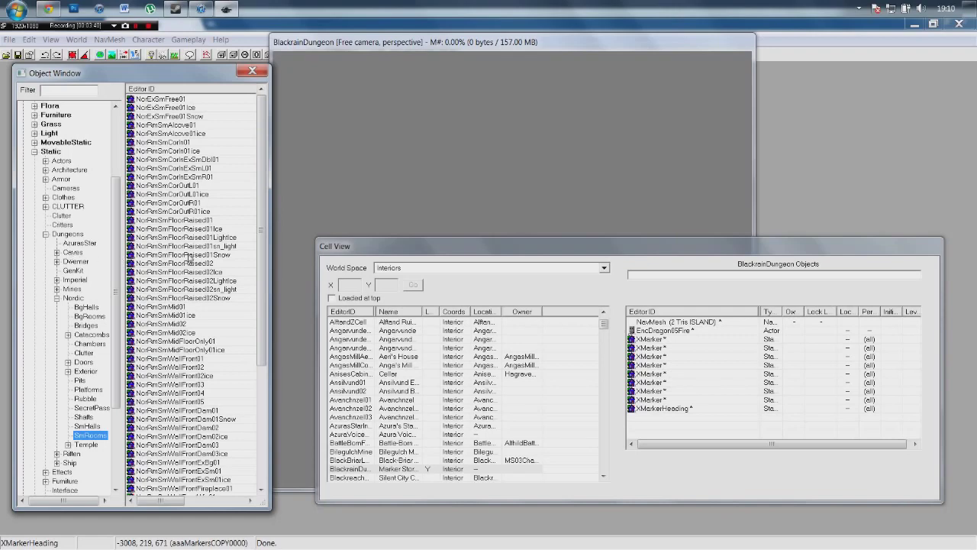
# Move the Cell View aside, then enable and apply Snap To Grid and Snap To Angle in the render window's movement preferences.
pyautogui.moveTo(513, 248); pyautogui.dragTo(536, 276)
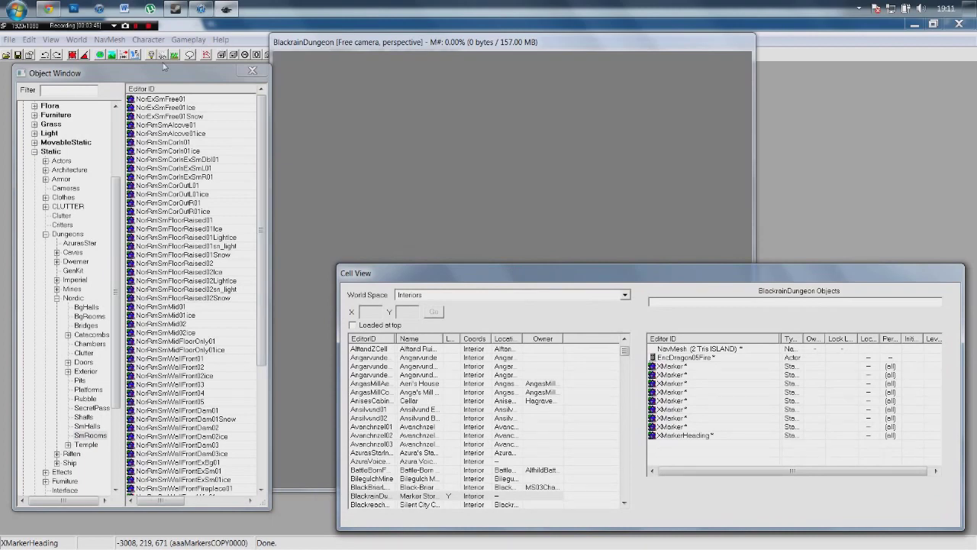
pyautogui.click(387, 122)
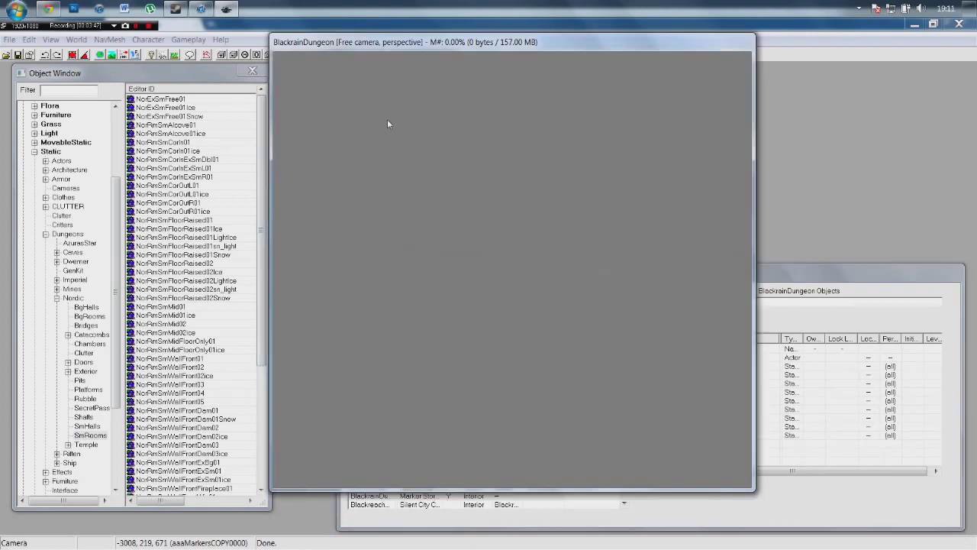
pyautogui.rightClick(477, 112)
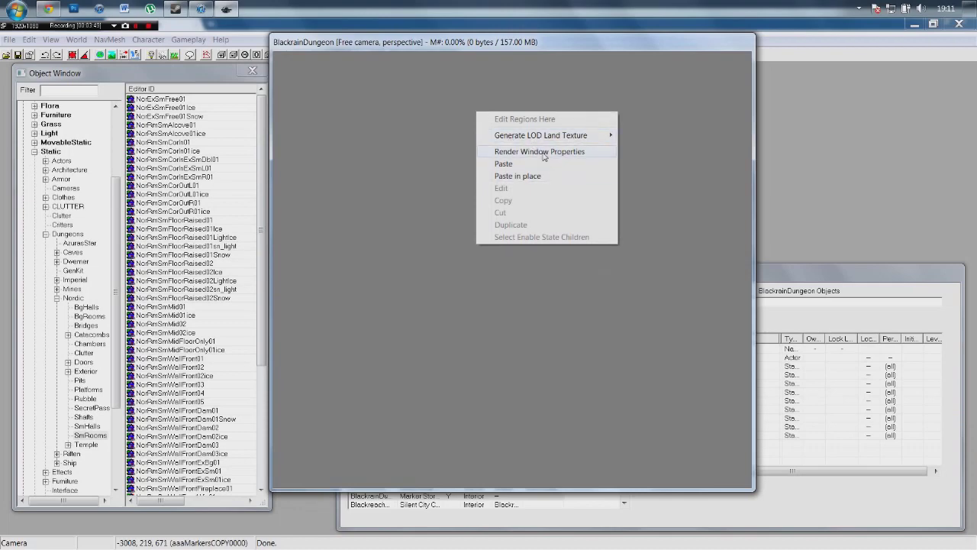
pyautogui.click(545, 152)
pyautogui.moveTo(441, 146); pyautogui.dragTo(473, 151)
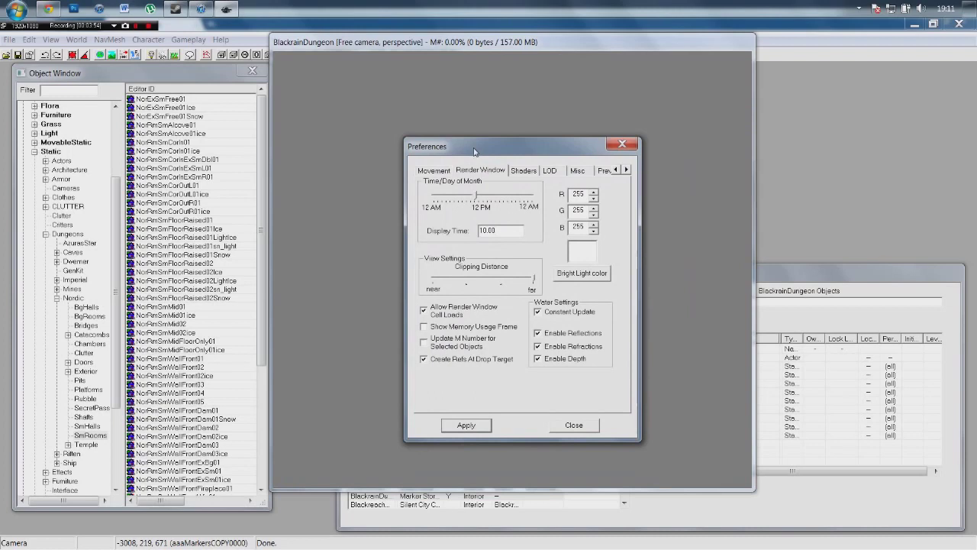
pyautogui.click(445, 170)
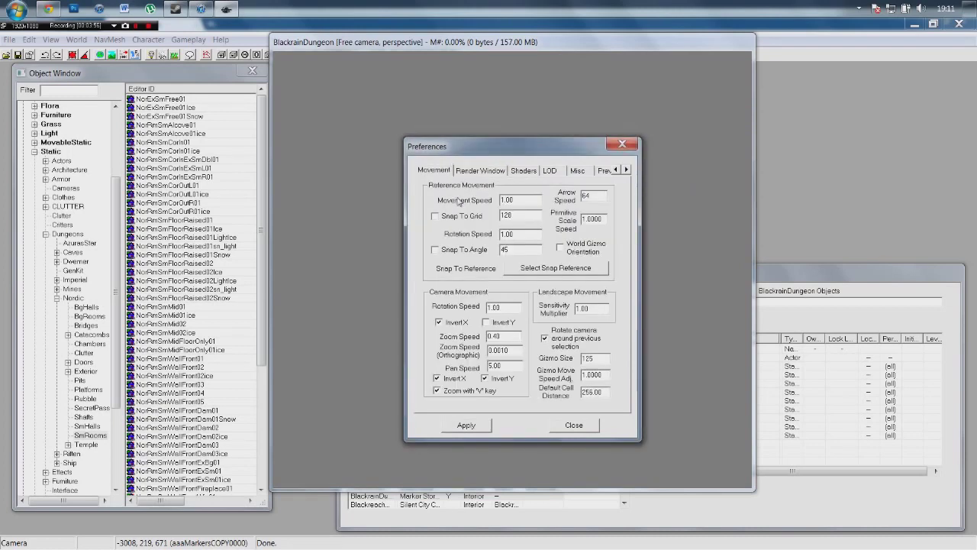
pyautogui.click(435, 217)
pyautogui.click(435, 250)
pyautogui.click(477, 424)
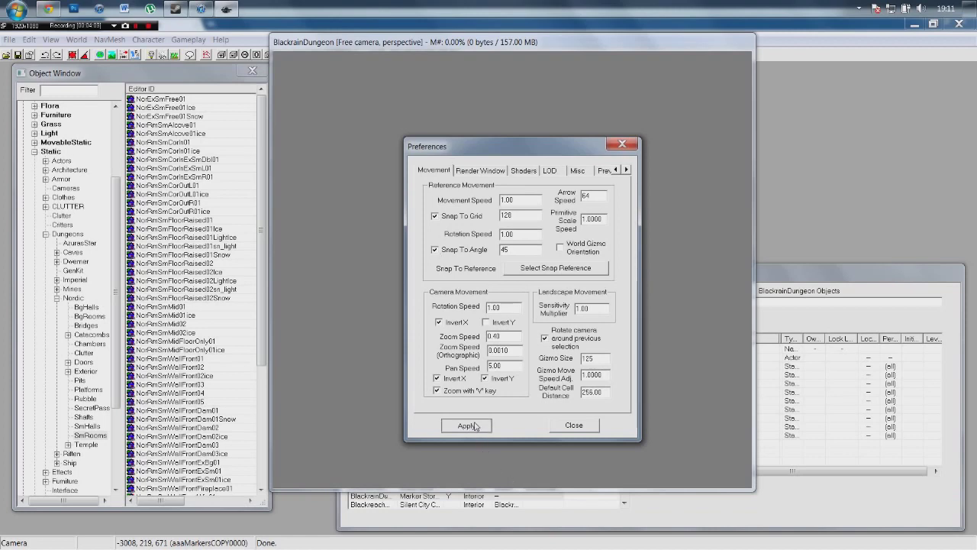
# Close the preferences and place a NorRmSmWallFront01 piece from the Nordic SmRooms list in the BlackrainDungeon cell.
pyautogui.click(594, 427)
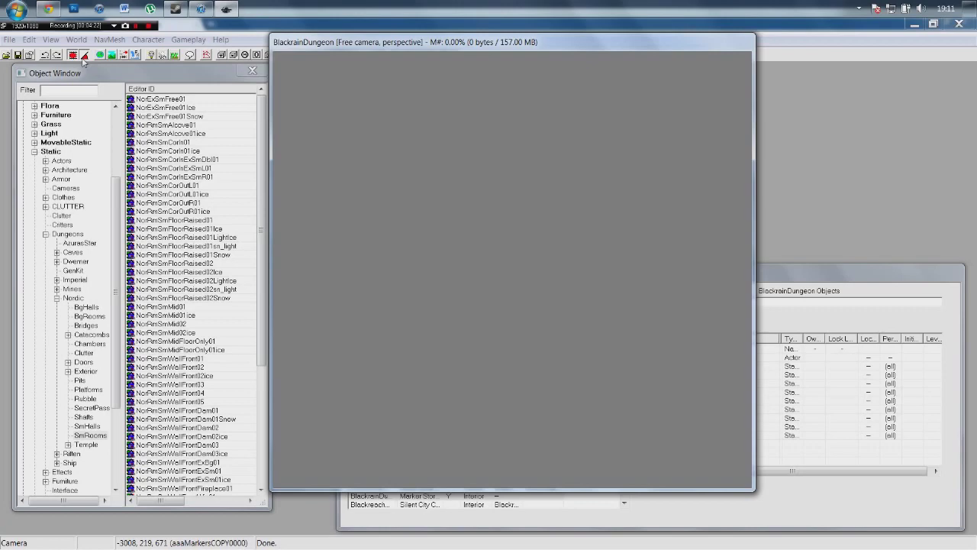
pyautogui.moveTo(264, 117); pyautogui.dragTo(258, 317)
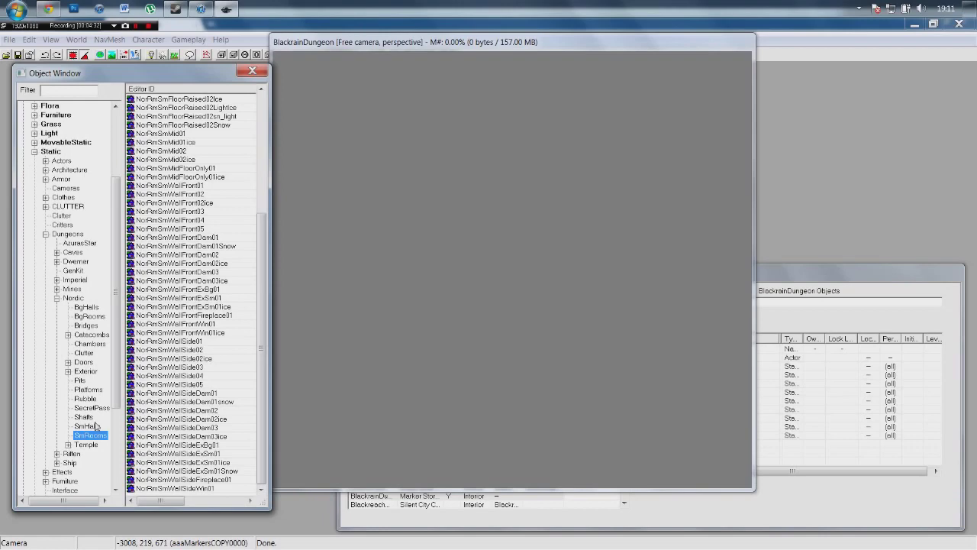
pyautogui.moveTo(268, 257); pyautogui.dragTo(275, 412)
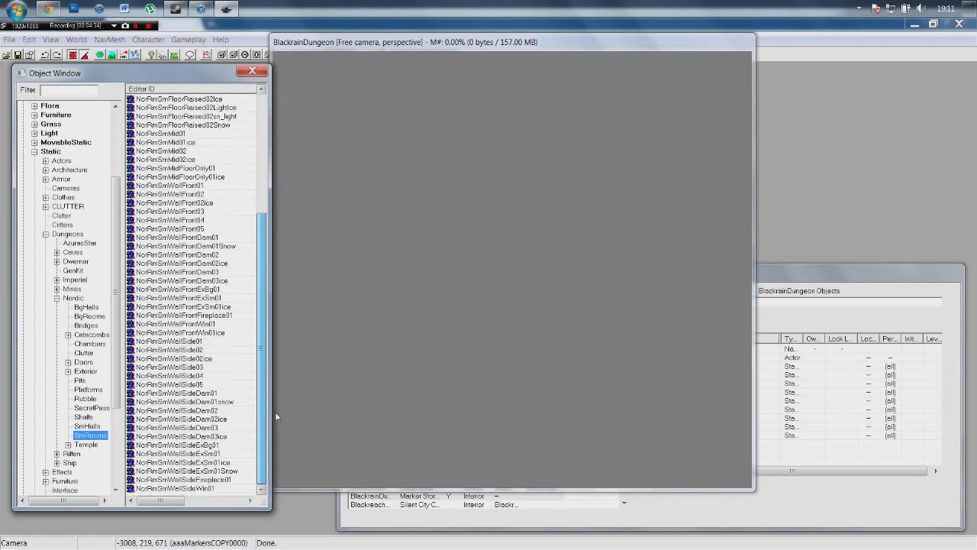
pyautogui.click(206, 186)
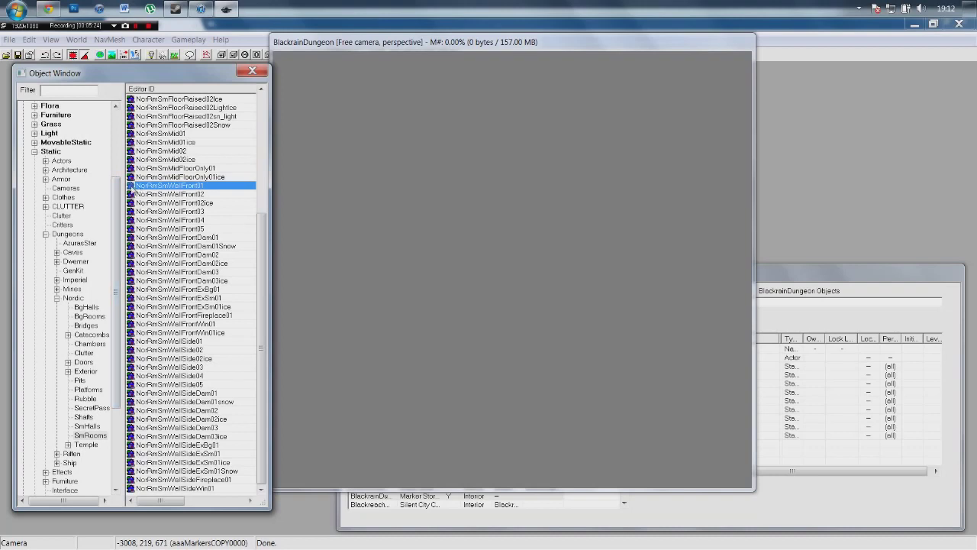
pyautogui.moveTo(131, 187); pyautogui.dragTo(471, 248)
pyautogui.moveTo(522, 292)
pyautogui.mouseDown(button='middle')
pyautogui.moveTo(530, 312)
pyautogui.moveTo(523, 301)
pyautogui.mouseUp(button='middle')
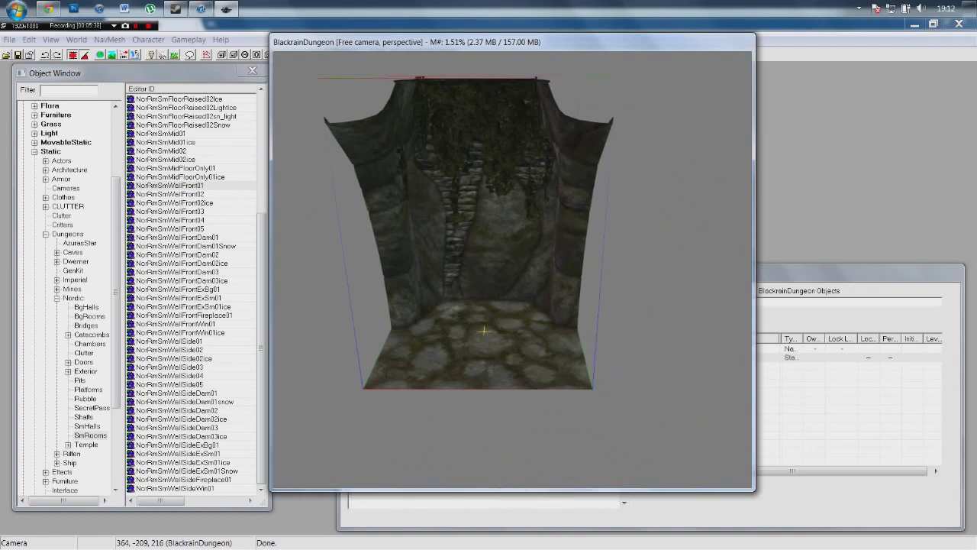
# Set the wall-front piece's X and Y position to 0 in its reference properties.
pyautogui.rightClick(497, 238)
pyautogui.click(534, 313)
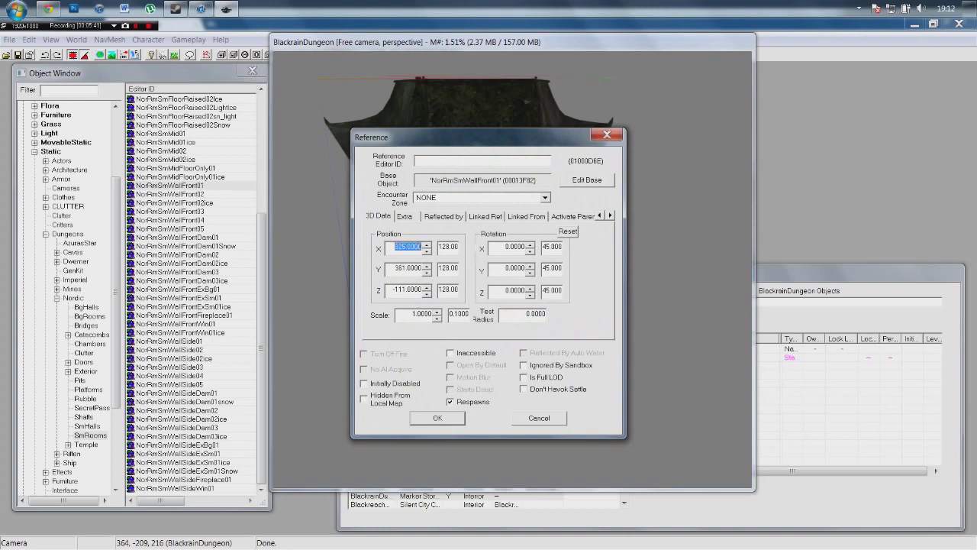
pyautogui.write('0')
pyautogui.press('Tab')
pyautogui.write('0')
pyautogui.press('Tab')
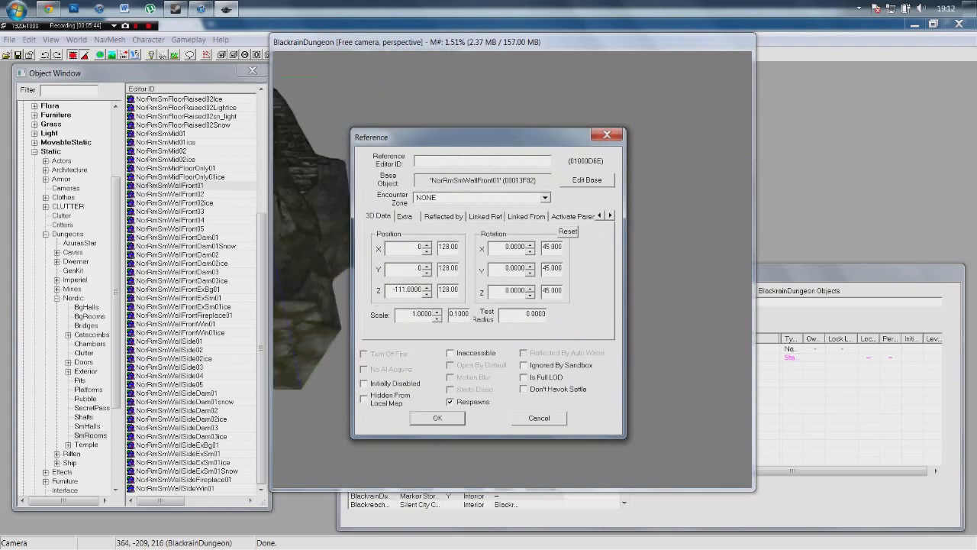
pyautogui.click(448, 420)
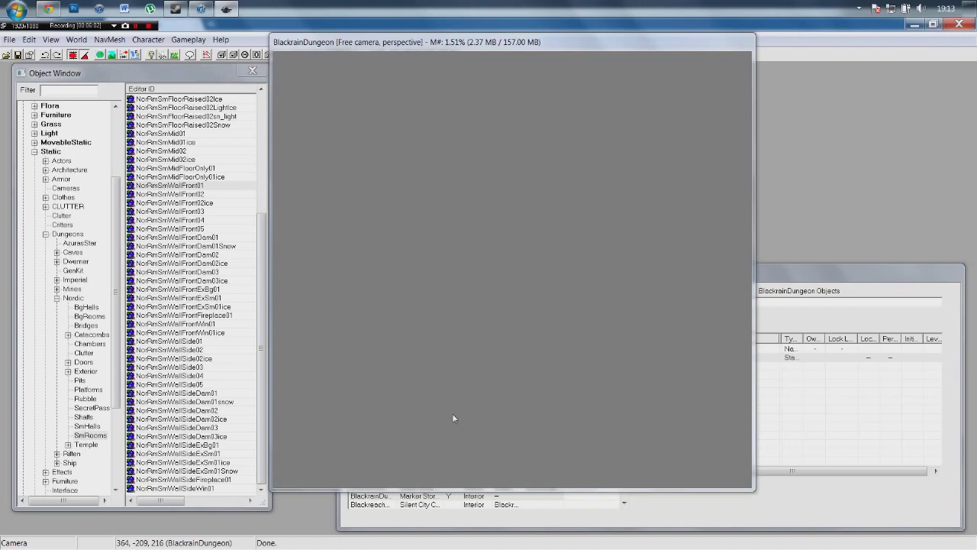
# Locate the NorRmSmWallFront01 reference in the BlackrainDungeon object list and bring it into view in the render window.
pyautogui.click(791, 280)
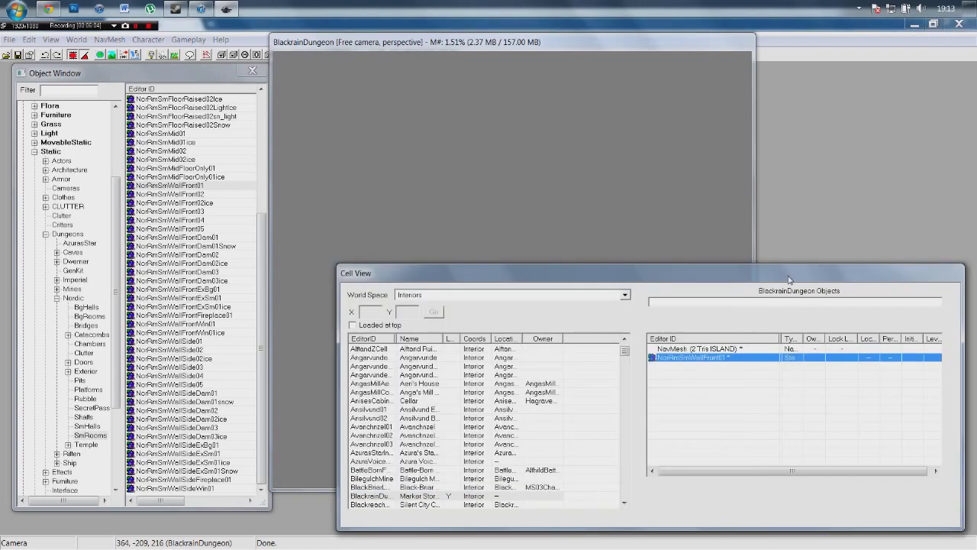
pyautogui.click(558, 149)
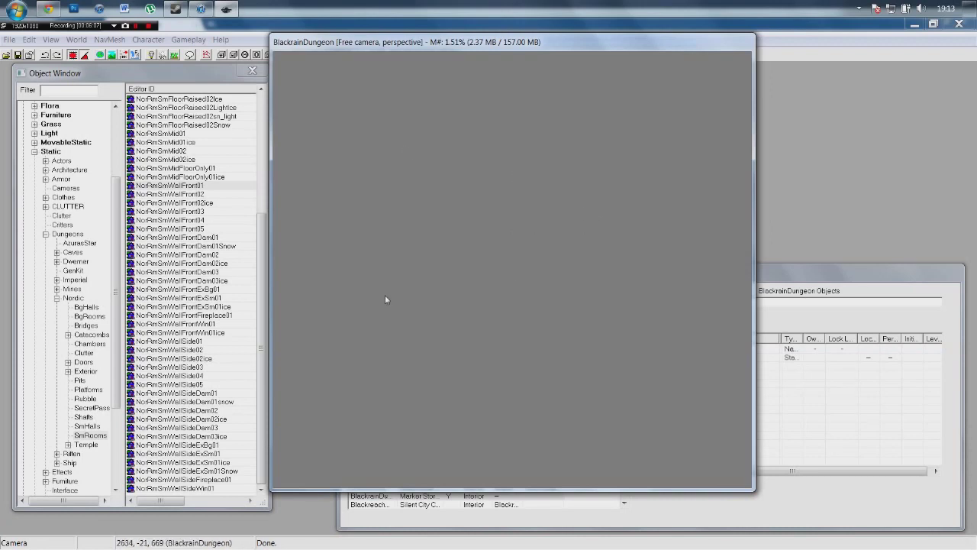
pyautogui.click(821, 283)
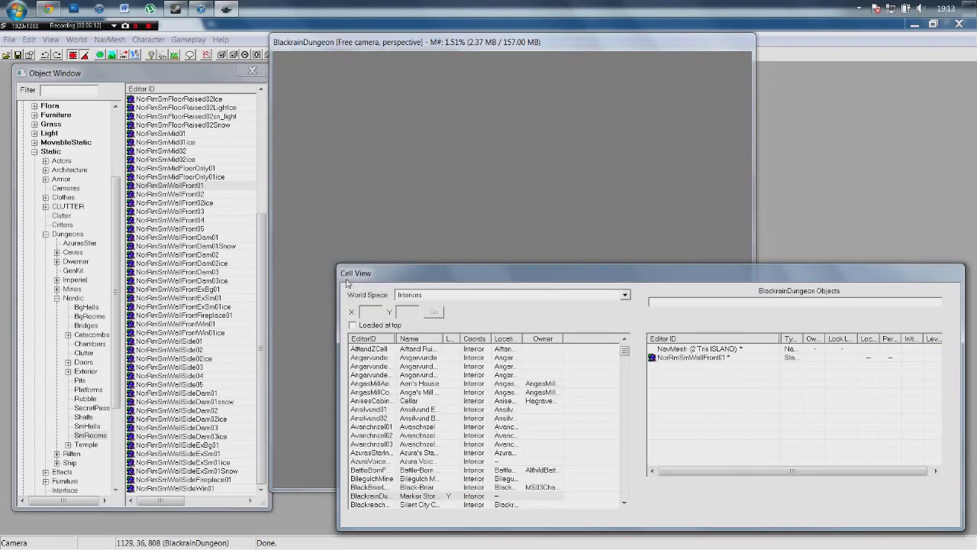
pyautogui.click(692, 358)
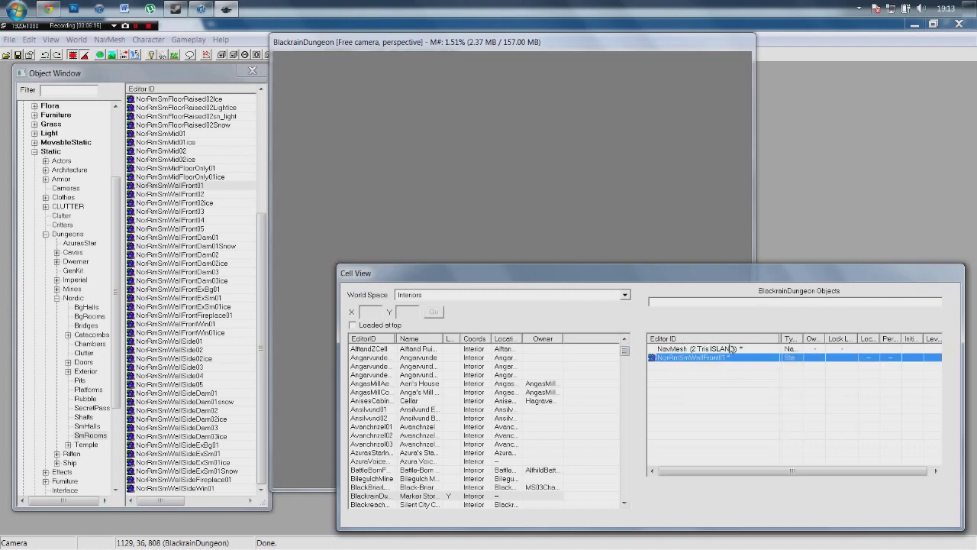
pyautogui.doubleClick(719, 359)
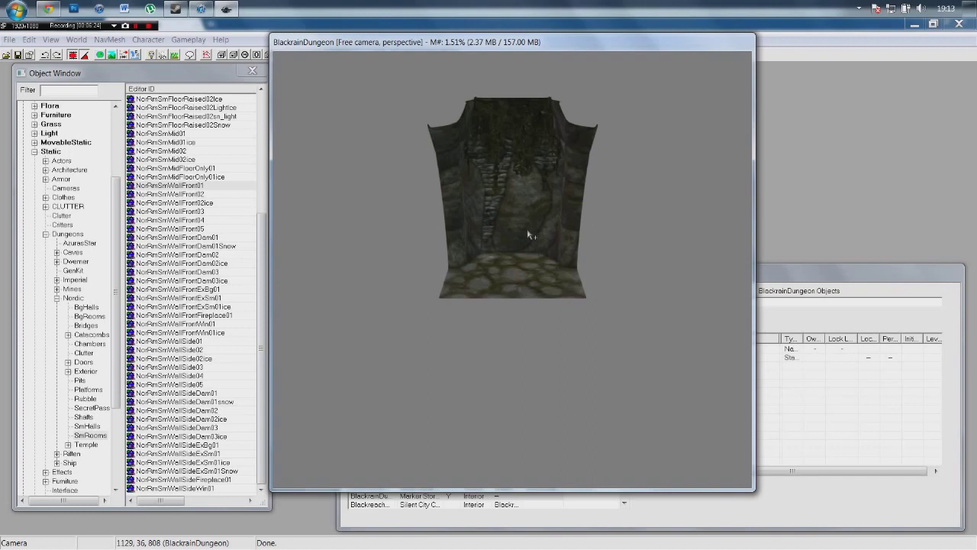
pyautogui.moveTo(618, 240); pyautogui.dragTo(617, 260, button='middle')
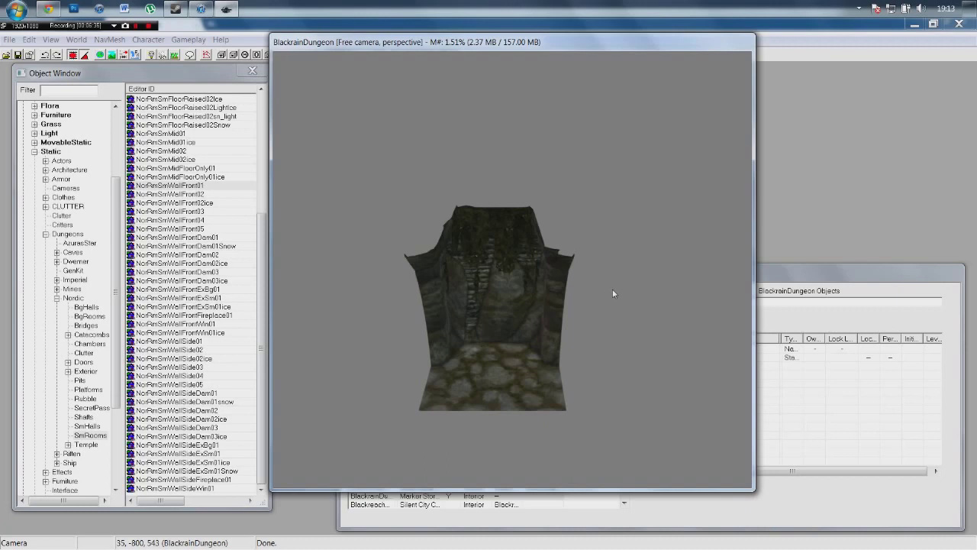
pyautogui.moveTo(613, 293); pyautogui.dragTo(608, 321)
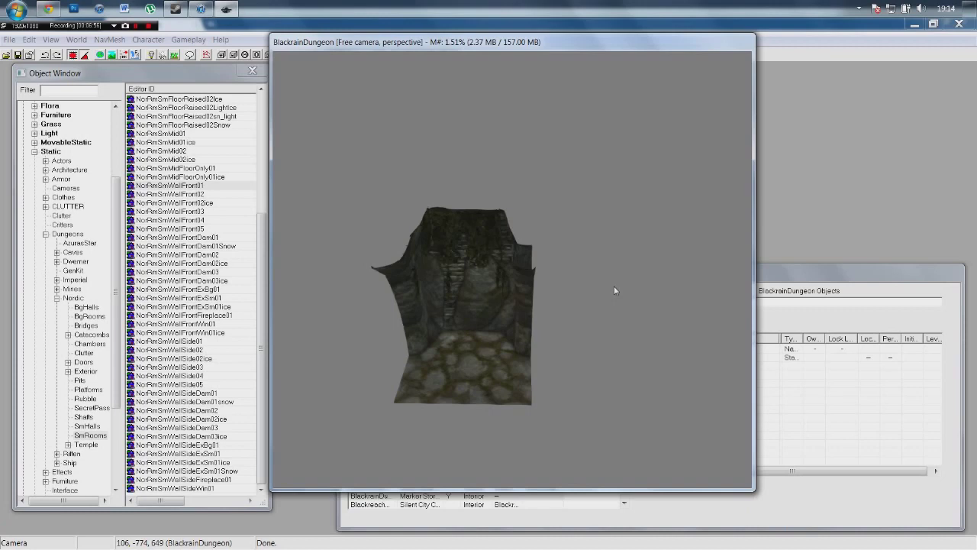
# Duplicate the wall-front piece and move the copy flush against the original's right side.
pyautogui.click(477, 321)
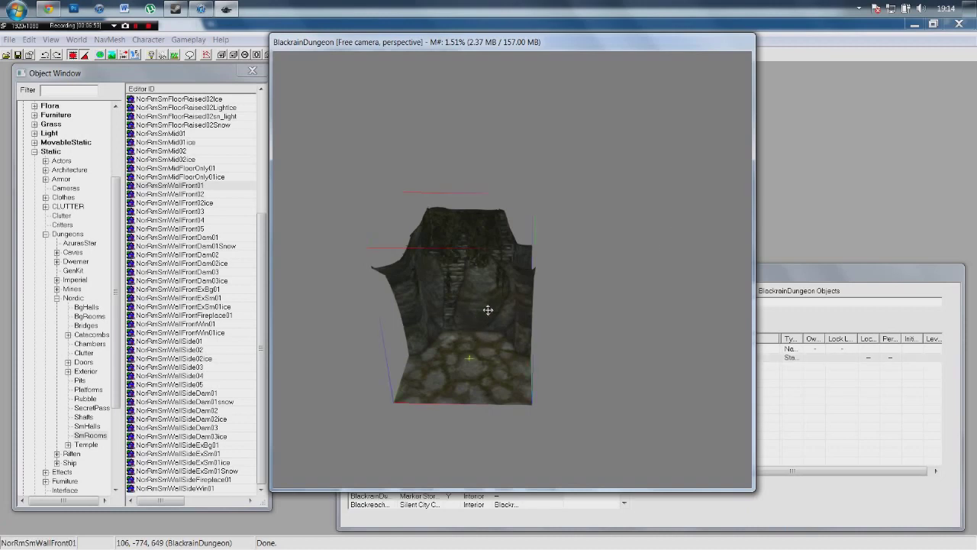
pyautogui.hotkey('ctrl', 'd')
pyautogui.click(794, 276)
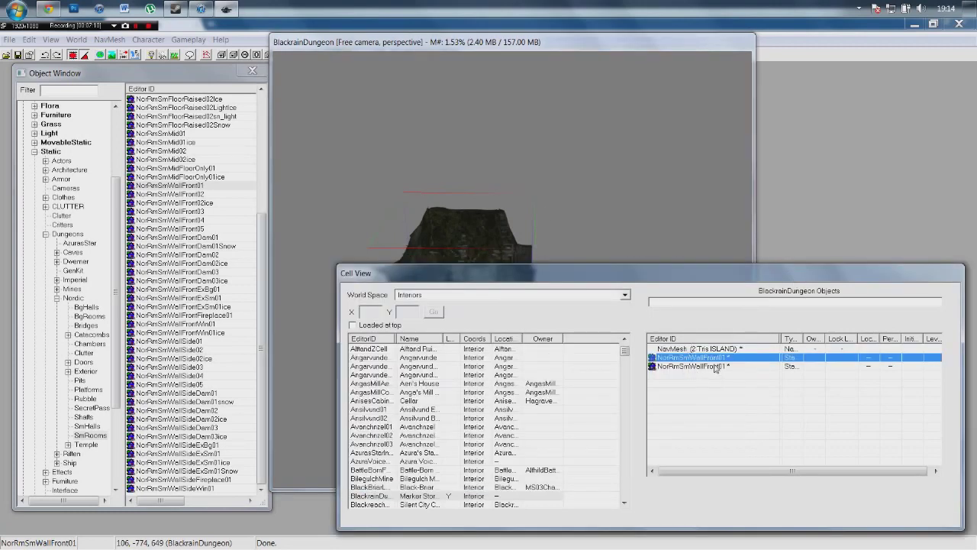
pyautogui.click(461, 44)
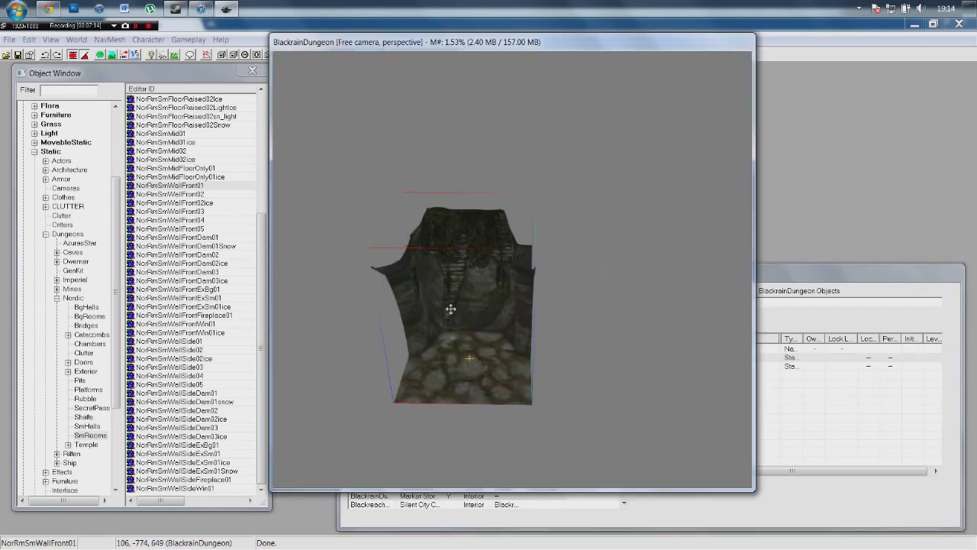
pyautogui.hotkey('ctrl', 'd')
pyautogui.moveTo(449, 307); pyautogui.dragTo(576, 333)
pyautogui.click(567, 437)
pyautogui.keyDown('shift'); pyautogui.moveTo(568, 437); pyautogui.dragTo(539, 407, button='middle'); pyautogui.keyUp('shift')
pyautogui.scroll(-3, 568, 463)
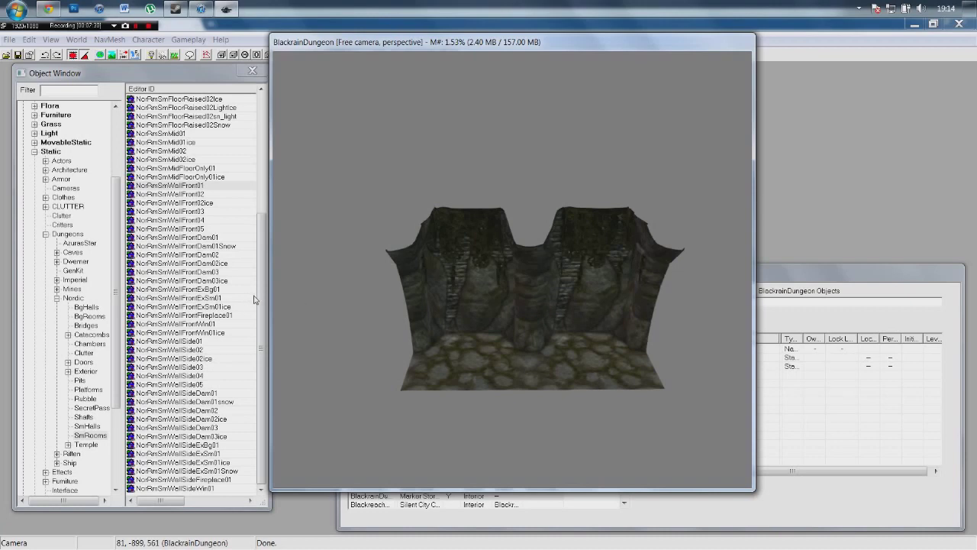
# Place a NorRmSmCorIn01 inner corner piece against the left end of the two front walls.
pyautogui.moveTo(260, 299); pyautogui.dragTo(290, 157)
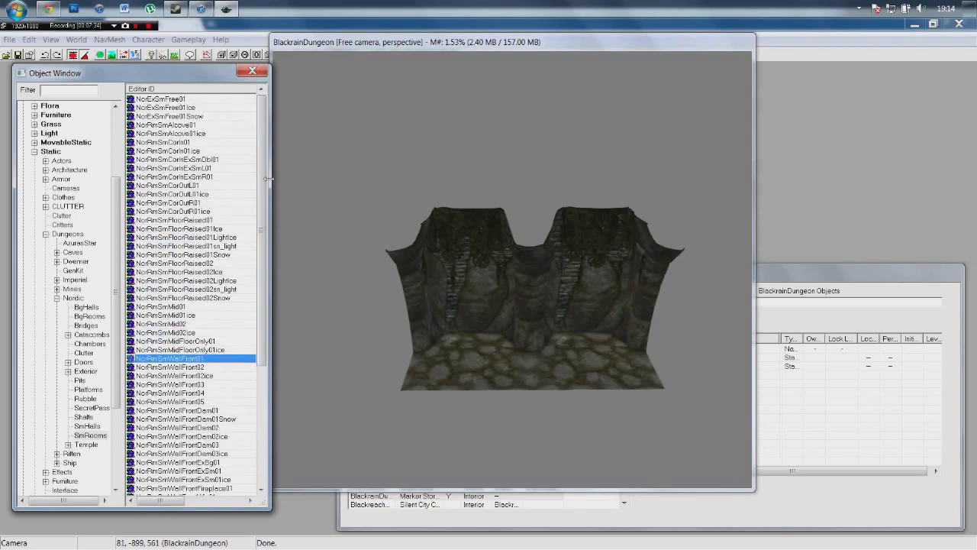
pyautogui.click(203, 143)
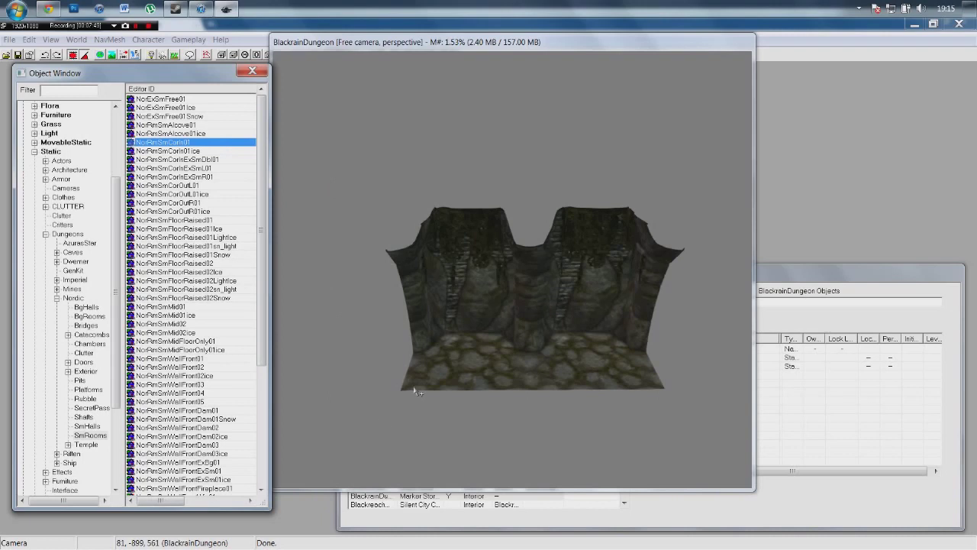
pyautogui.moveTo(419, 383); pyautogui.dragTo(355, 387)
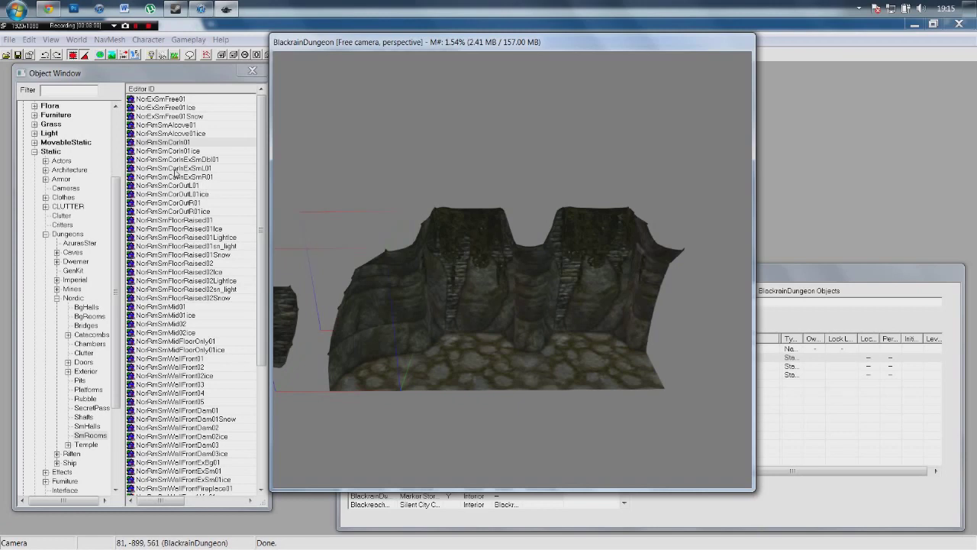
# Add a second NorRmSmCorIn01 corner piece to the cell and set its Z position to 0.
pyautogui.click(149, 144)
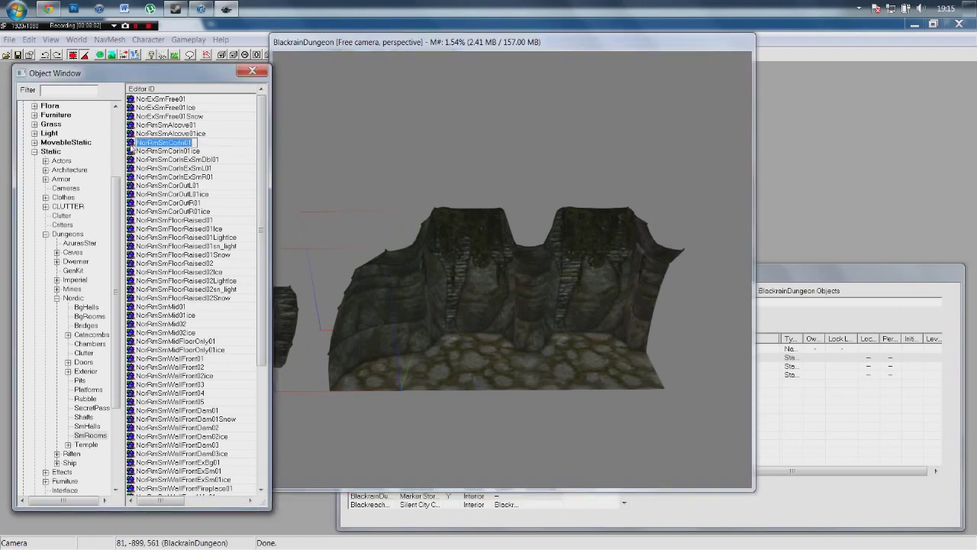
pyautogui.click(464, 143)
pyautogui.moveTo(463, 140); pyautogui.dragTo(542, 170)
pyautogui.moveTo(615, 168)
pyautogui.keyDown('shift'); pyautogui.mouseDown(button='middle')
pyautogui.moveTo(616, 140)
pyautogui.moveTo(619, 185)
pyautogui.mouseUp(button='middle'); pyautogui.keyUp('shift')
pyautogui.rightClick(550, 168)
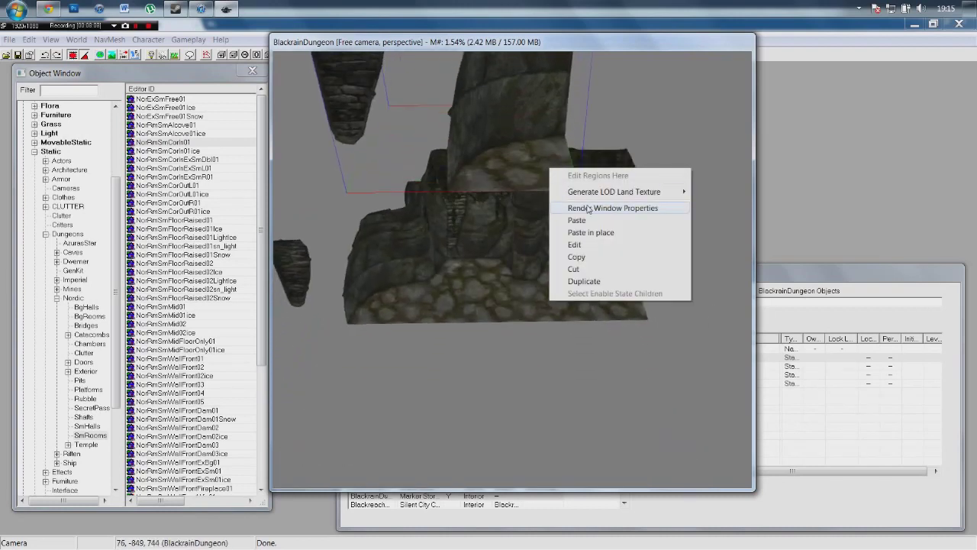
pyautogui.click(600, 245)
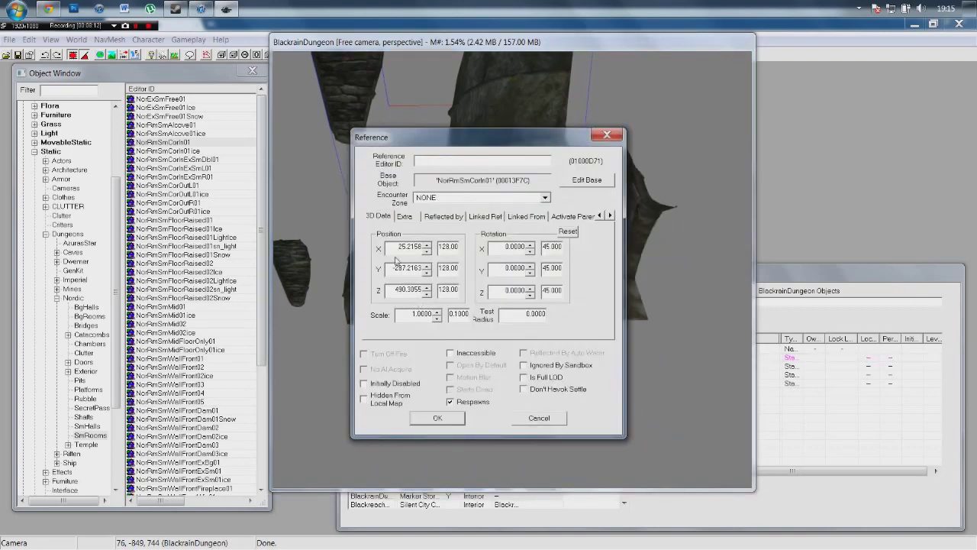
pyautogui.moveTo(396, 289); pyautogui.dragTo(463, 293)
pyautogui.write('0')
pyautogui.click(437, 419)
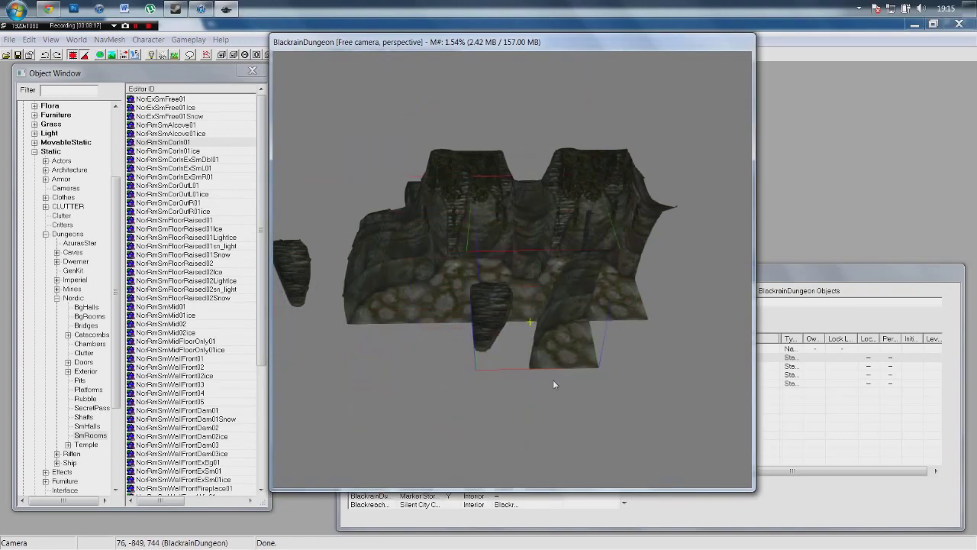
# Rotate the second corner piece and fit it against the right end of the front walls, mirroring the first corner.
pyautogui.moveTo(560, 352)
pyautogui.keyDown('shift'); pyautogui.mouseDown(button='middle')
pyautogui.moveTo(499, 314)
pyautogui.moveTo(561, 345)
pyautogui.moveTo(564, 364)
pyautogui.moveTo(562, 349)
pyautogui.mouseUp(button='middle'); pyautogui.keyUp('shift')
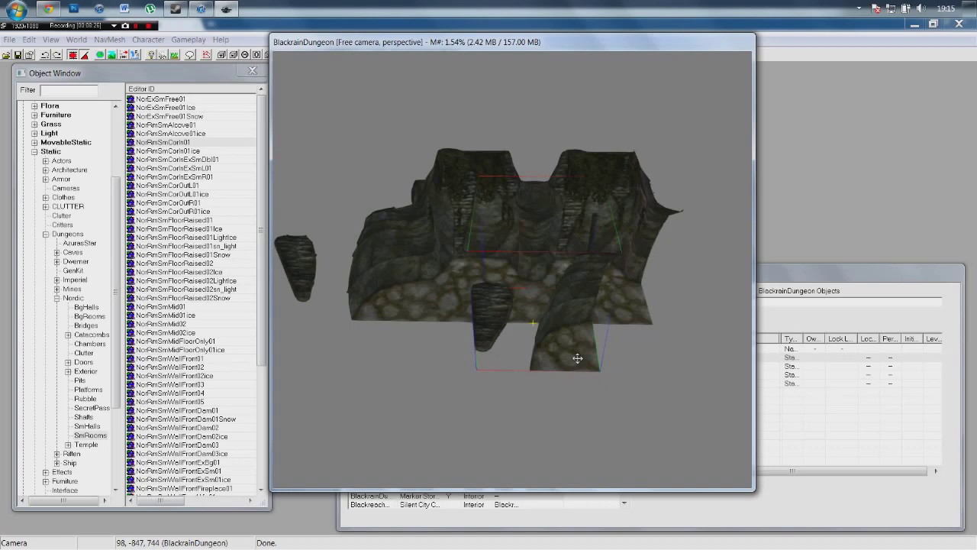
pyautogui.moveTo(533, 322); pyautogui.dragTo(657, 322, button='right')
pyautogui.moveTo(581, 323); pyautogui.dragTo(579, 356, button='right')
pyautogui.moveTo(493, 341); pyautogui.dragTo(669, 302)
pyautogui.click(600, 381)
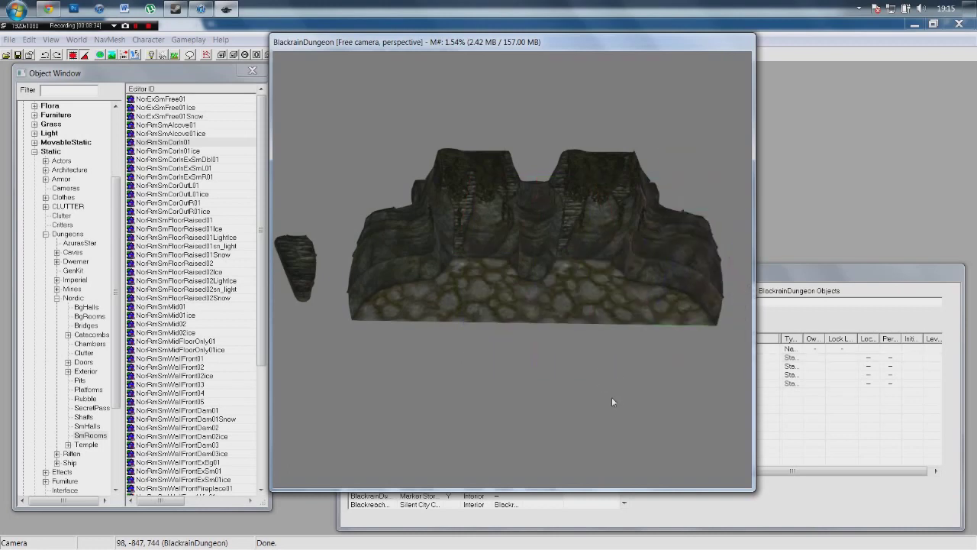
pyautogui.keyDown('shift'); pyautogui.moveTo(612, 401); pyautogui.dragTo(574, 400, button='middle'); pyautogui.keyUp('shift')
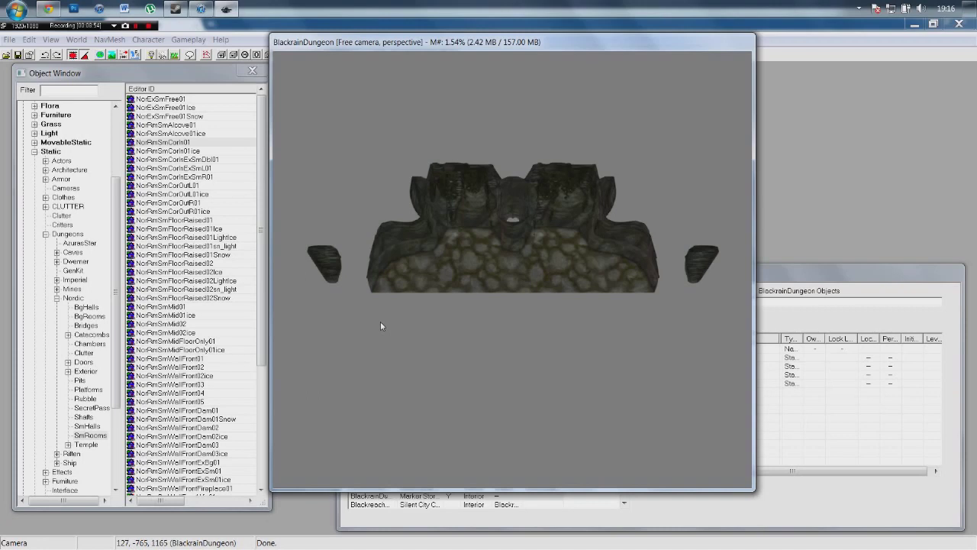
# Examine the two front wall pieces by selecting them in turn, and clear the selection.
pyautogui.click(556, 200)
pyautogui.click(479, 217)
pyautogui.click(474, 208)
pyautogui.click(444, 375)
pyautogui.click(464, 201)
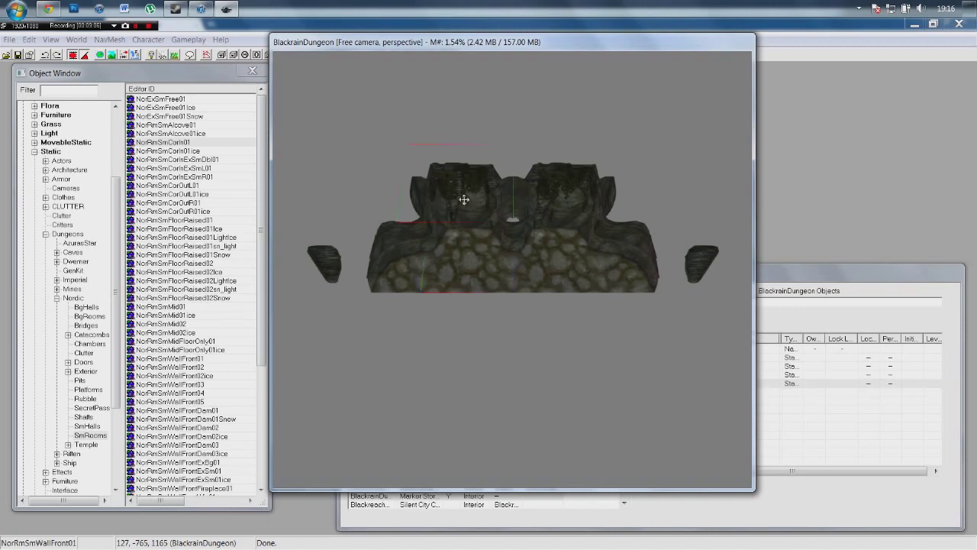
pyautogui.click(550, 362)
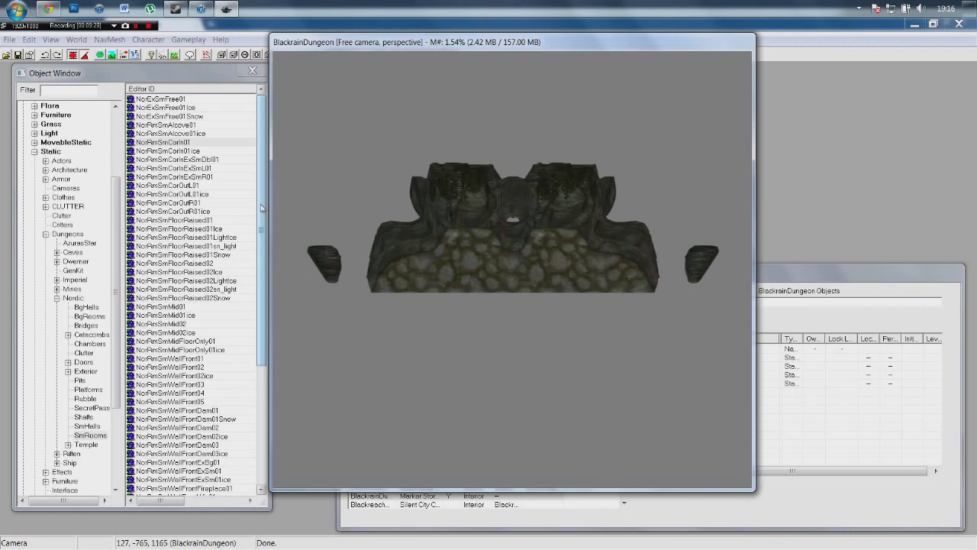
# Add a NorRmSmWallSide01 side wall to the cell and fit it against the left inner corner piece.
pyautogui.click(260, 207)
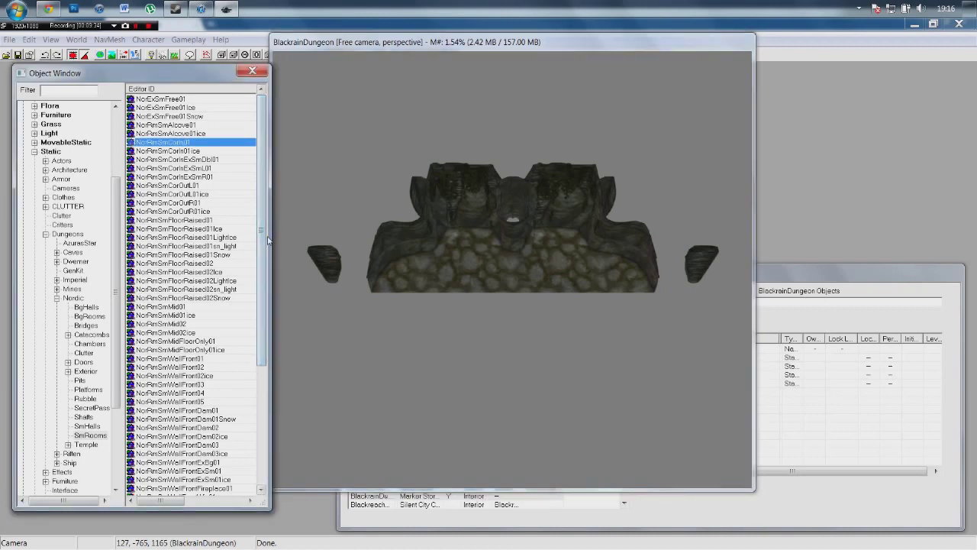
pyautogui.moveTo(265, 288); pyautogui.dragTo(272, 421)
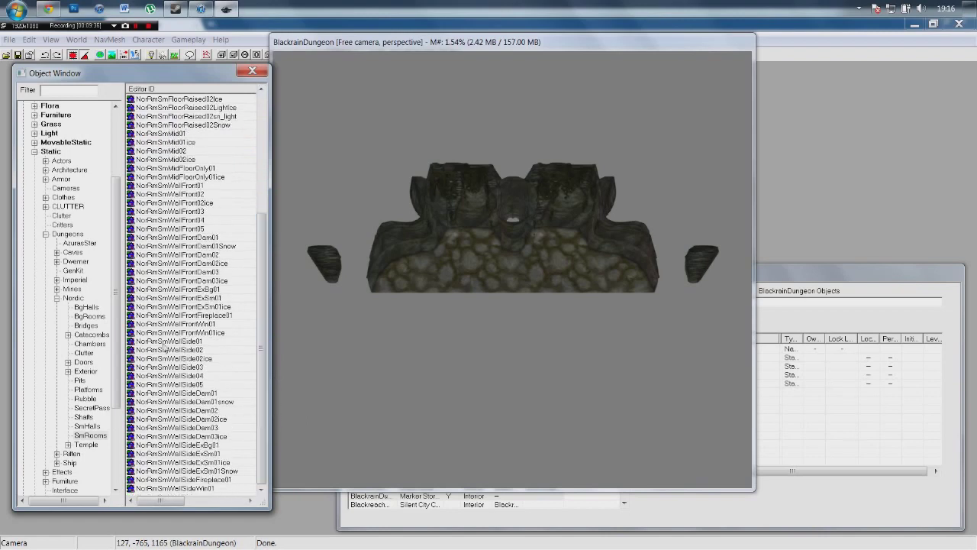
pyautogui.click(157, 341)
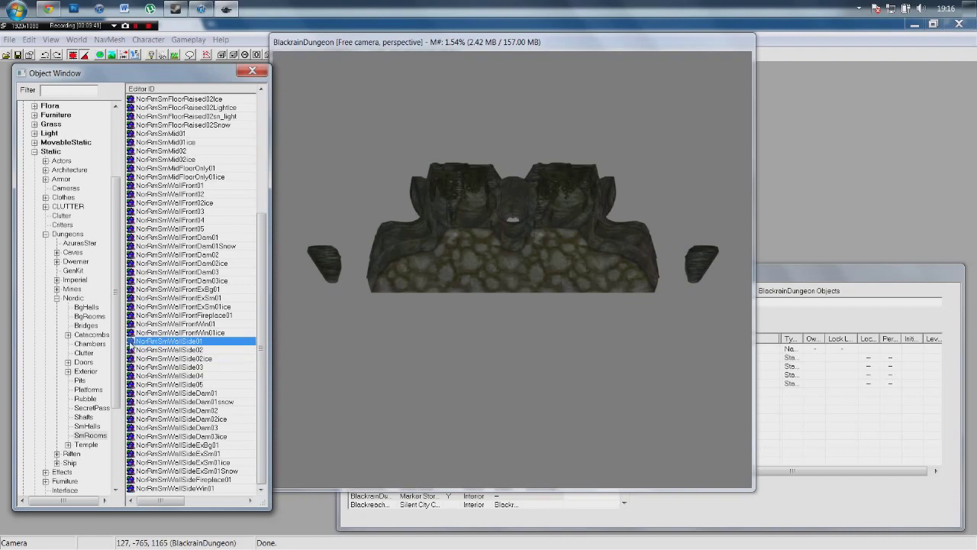
pyautogui.click(188, 187)
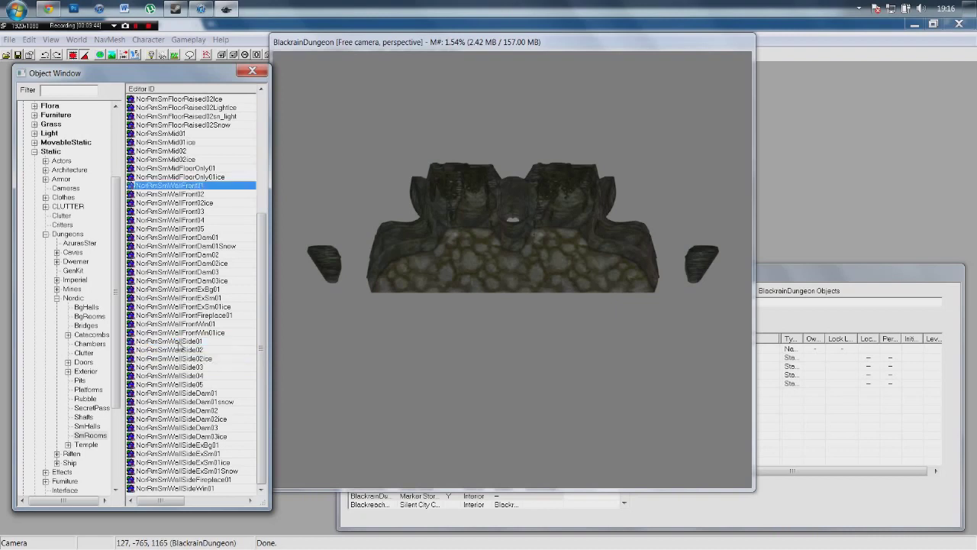
pyautogui.click(181, 341)
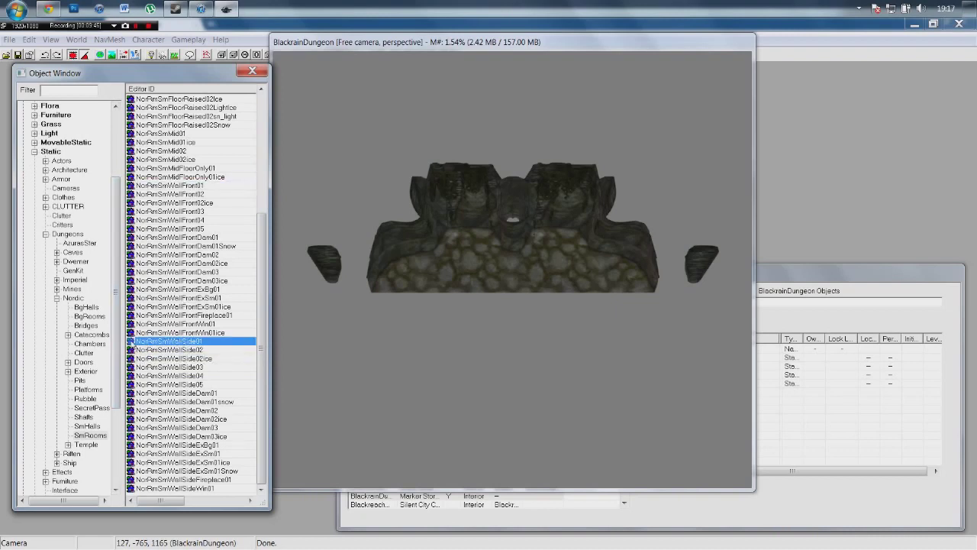
pyautogui.moveTo(434, 291); pyautogui.dragTo(367, 334)
pyautogui.click(491, 375)
pyautogui.moveTo(488, 368)
pyautogui.keyDown('shift'); pyautogui.mouseDown(button='middle')
pyautogui.moveTo(432, 341)
pyautogui.moveTo(487, 356)
pyautogui.moveTo(490, 372)
pyautogui.mouseUp(button='middle'); pyautogui.keyUp('shift')
pyautogui.click(425, 358)
pyautogui.scroll(-5, 563, 369)
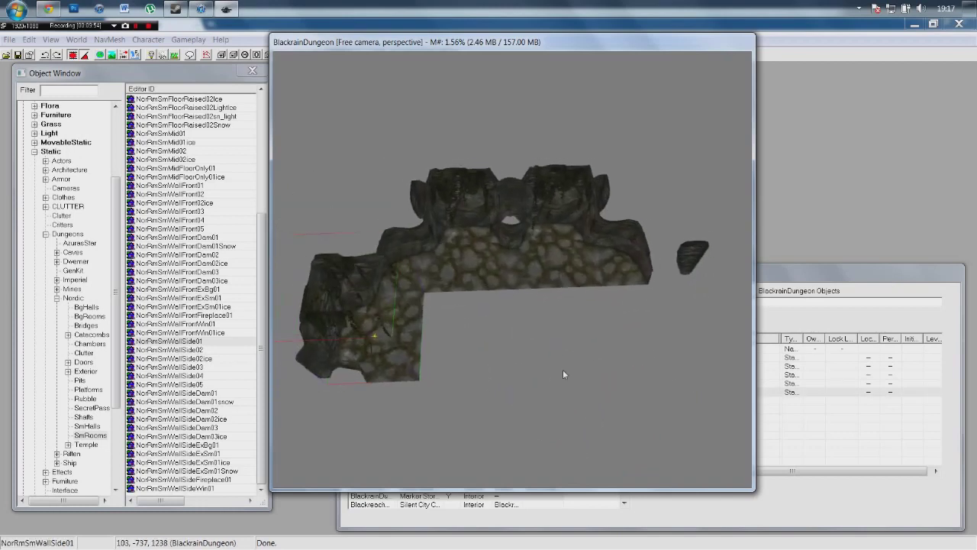
# Duplicate the left side wall and snap the copy onto its open end to extend the wall.
pyautogui.hotkey('ctrl', 'd')
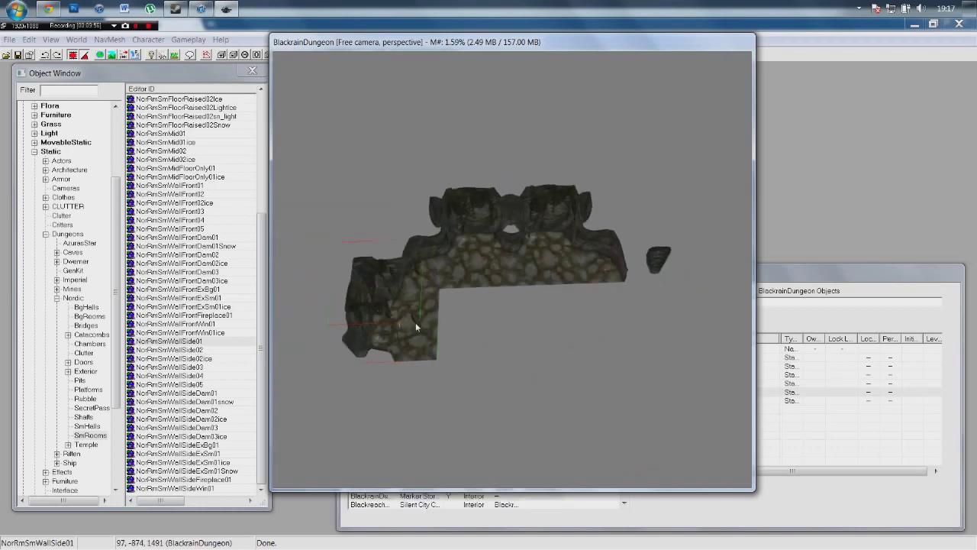
pyautogui.moveTo(415, 322); pyautogui.dragTo(411, 422)
pyautogui.moveTo(499, 371)
pyautogui.keyDown('shift'); pyautogui.mouseDown(button='middle')
pyautogui.moveTo(456, 345)
pyautogui.moveTo(477, 345)
pyautogui.moveTo(509, 381)
pyautogui.moveTo(503, 361)
pyautogui.mouseUp(button='middle'); pyautogui.keyUp('shift')
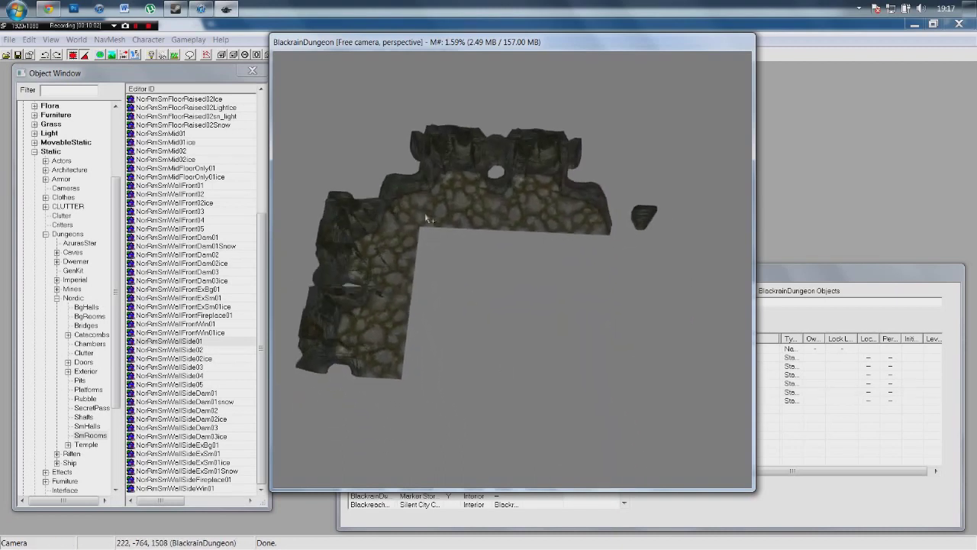
# Duplicate the left inner corner, rotate the copy, and fit it to the open end of the left side walls.
pyautogui.hotkey('ctrl', 'd')
pyautogui.moveTo(415, 195); pyautogui.dragTo(372, 385)
pyautogui.moveTo(372, 386); pyautogui.dragTo(379, 402, button='right')
pyautogui.moveTo(381, 400); pyautogui.dragTo(377, 454)
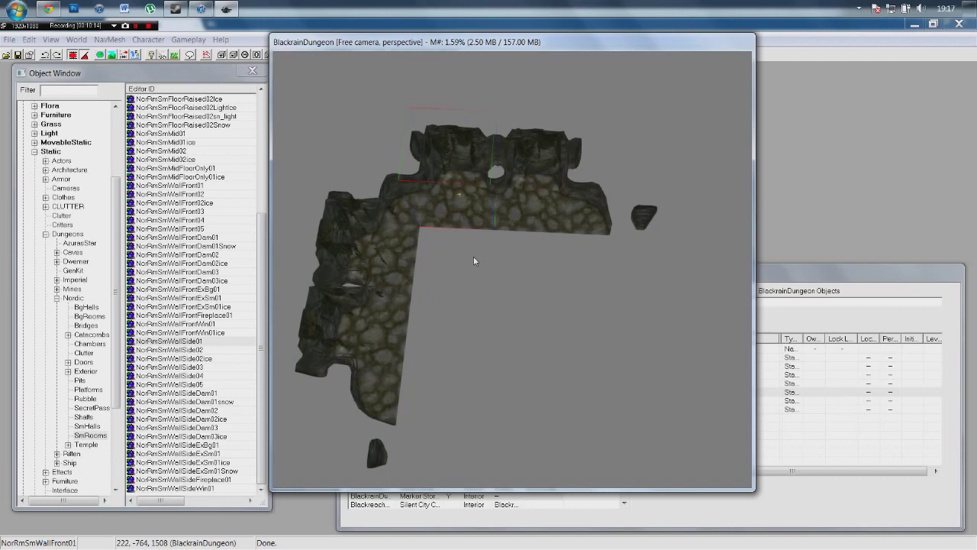
# Duplicate a front wall, rotate the copy to face the opposite way, and place it beside the new corner on the room's open side.
pyautogui.hotkey('ctrl', 'd')
pyautogui.moveTo(461, 199); pyautogui.dragTo(458, 307)
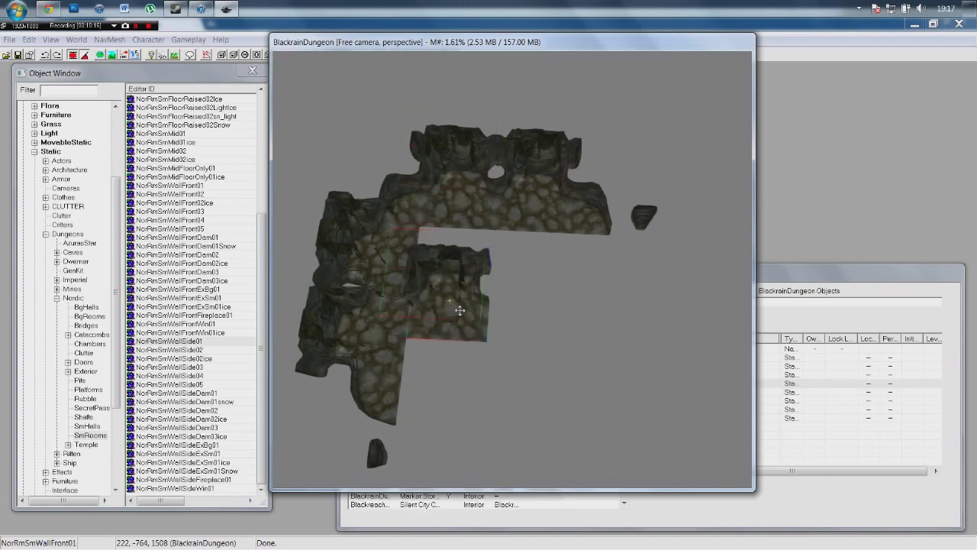
pyautogui.moveTo(467, 319); pyautogui.dragTo(469, 301, button='right')
pyautogui.rightClick(458, 312)
pyautogui.click(470, 295)
pyautogui.moveTo(454, 284); pyautogui.dragTo(451, 394)
pyautogui.click(514, 378)
pyautogui.keyDown('shift'); pyautogui.moveTo(515, 378); pyautogui.dragTo(483, 396, button='middle'); pyautogui.keyUp('shift')
# Duplicate the opposite wall piece and snap the copy next to it to continue that wall.
pyautogui.click(459, 414)
pyautogui.hotkey('ctrl', 'd')
pyautogui.moveTo(429, 416); pyautogui.dragTo(474, 423)
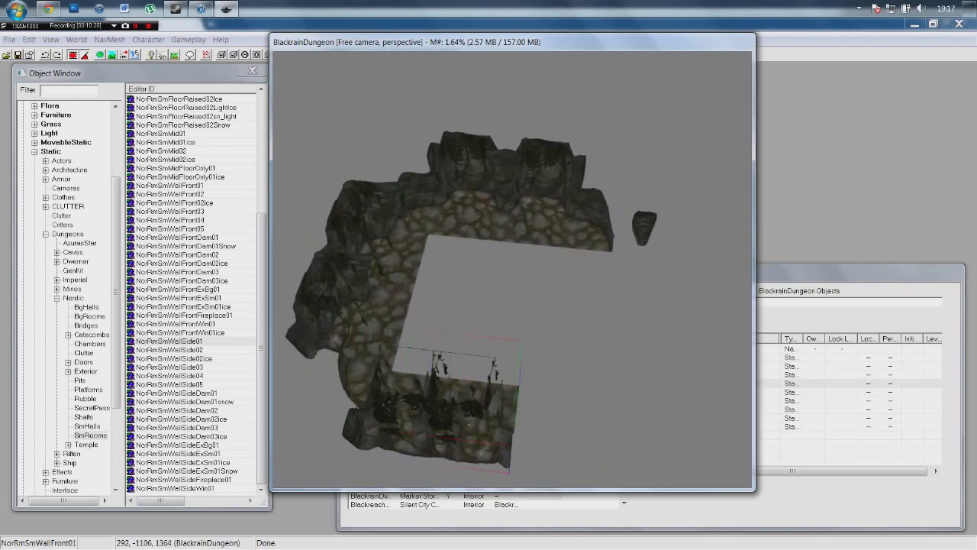
# Duplicate the lower left corner, rotate the copy, and fit it to the right end of the two opposite wall pieces.
pyautogui.click(342, 386)
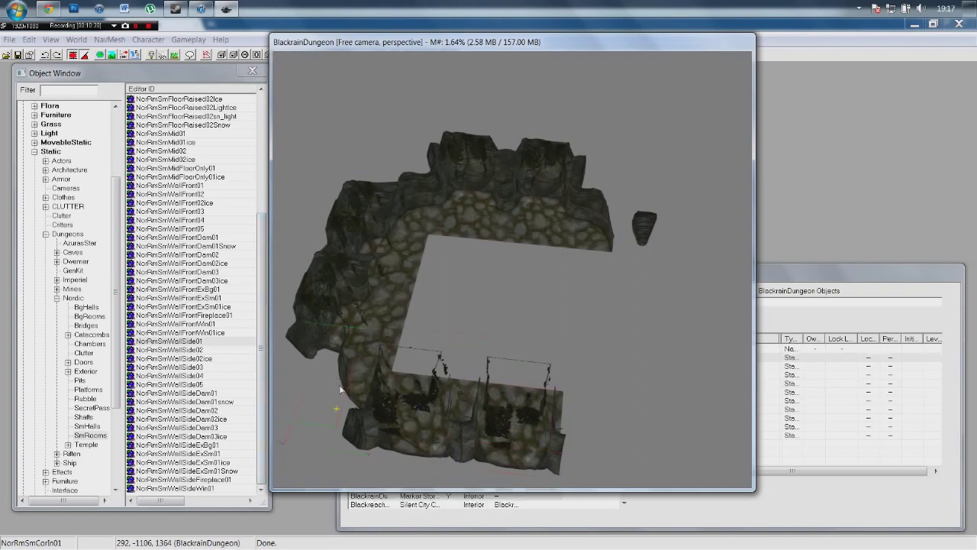
pyautogui.hotkey('ctrl', 'd')
pyautogui.moveTo(348, 382); pyautogui.dragTo(534, 319)
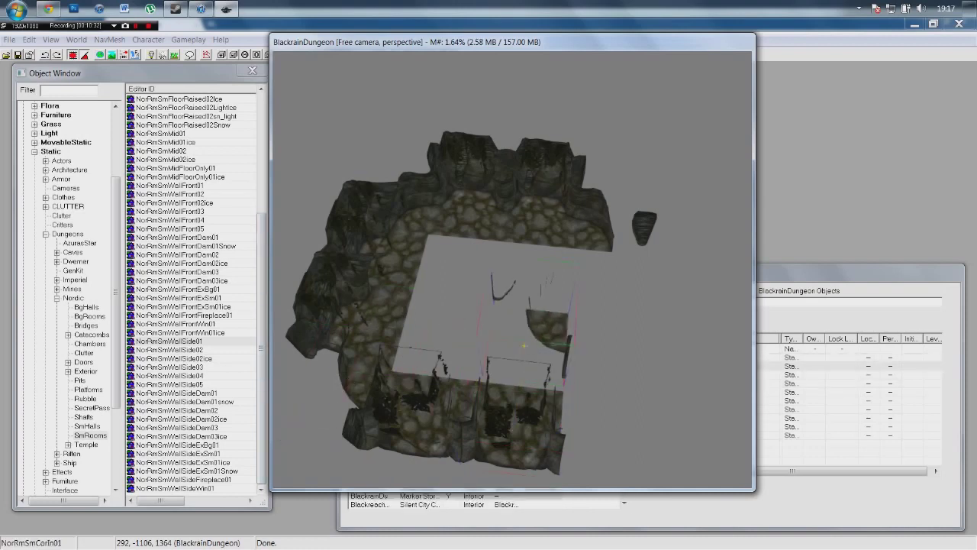
pyautogui.moveTo(532, 335); pyautogui.dragTo(267, 484, button='right')
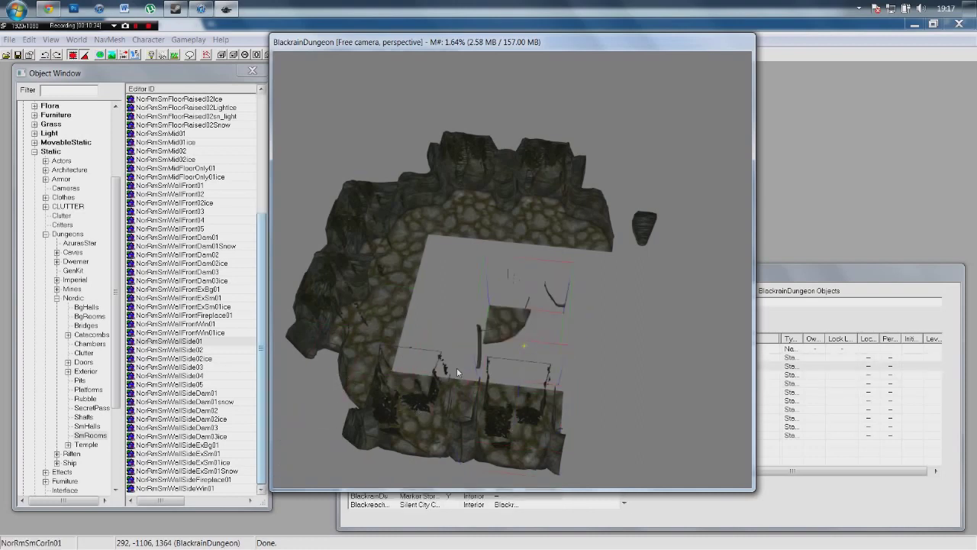
pyautogui.moveTo(458, 372); pyautogui.dragTo(544, 467)
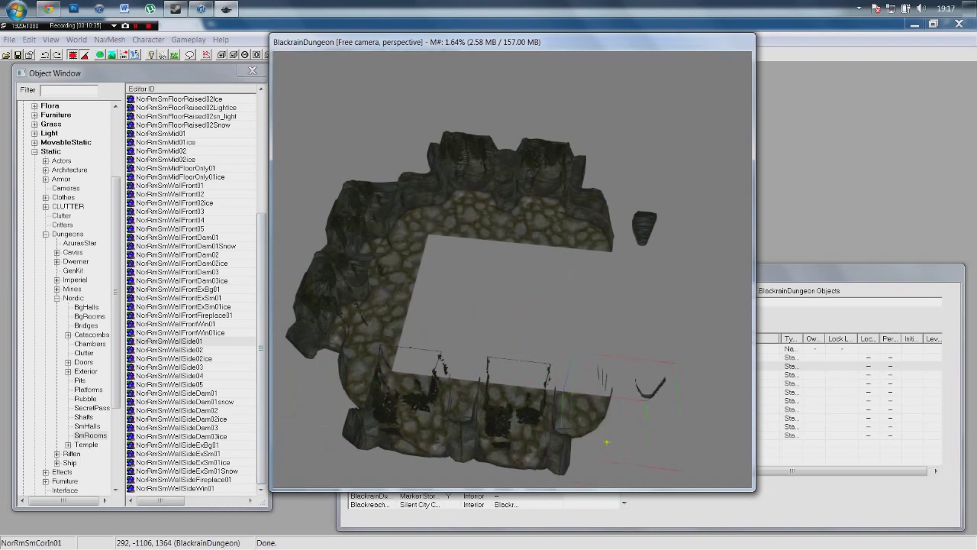
pyautogui.click(493, 312)
# Duplicate a left side wall, rotate it to face inward, and close the room's right side with two such pieces.
pyautogui.click(337, 319)
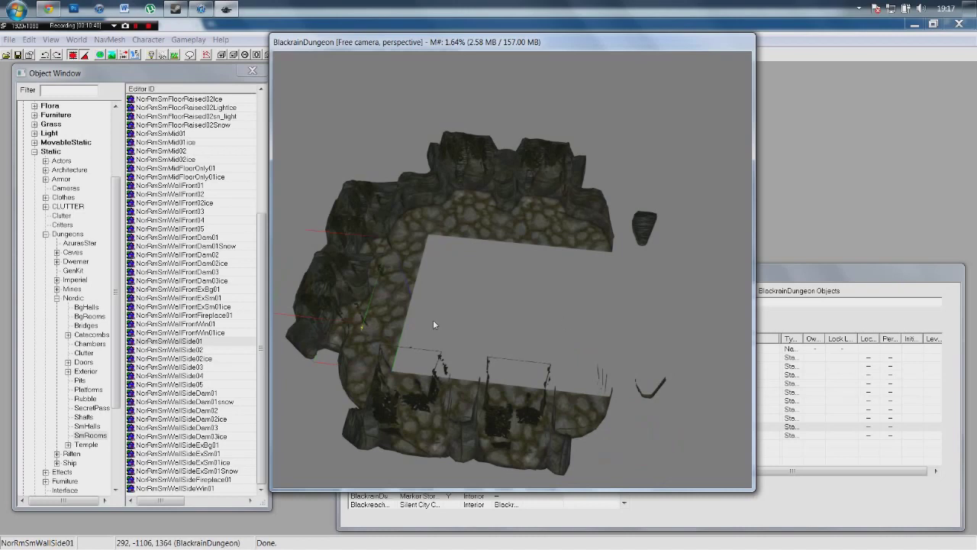
pyautogui.hotkey('ctrl', 'd')
pyautogui.moveTo(327, 323); pyautogui.dragTo(514, 294)
pyautogui.moveTo(532, 309)
pyautogui.mouseDown(button='right')
pyautogui.moveTo(554, 307)
pyautogui.moveTo(532, 303)
pyautogui.mouseUp(button='right')
pyautogui.moveTo(532, 303); pyautogui.dragTo(605, 334)
pyautogui.hotkey('ctrl', 'd')
pyautogui.click(507, 311)
pyautogui.keyDown('shift'); pyautogui.moveTo(507, 312); pyautogui.dragTo(531, 315, button='middle'); pyautogui.keyUp('shift')
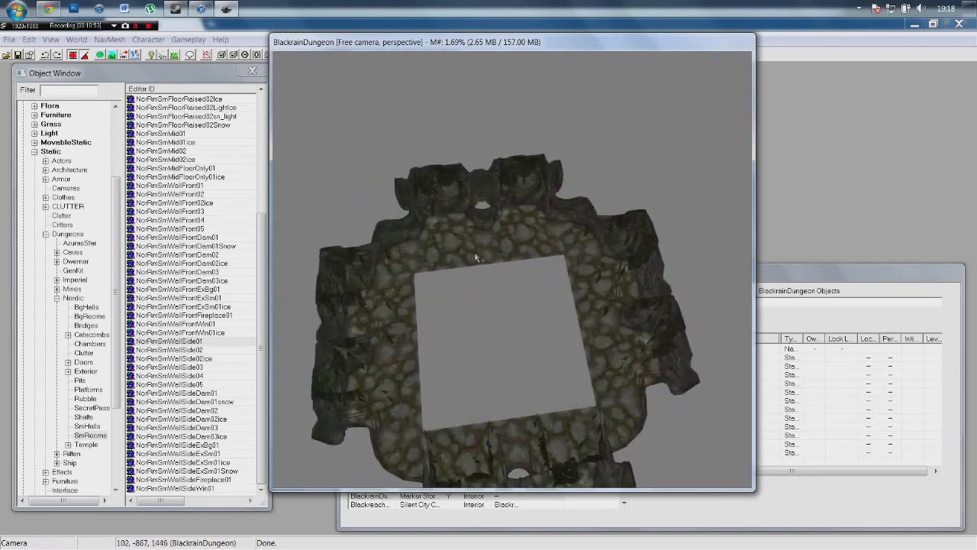
pyautogui.keyDown('shift'); pyautogui.moveTo(592, 362); pyautogui.dragTo(534, 325, button='middle'); pyautogui.keyUp('shift')
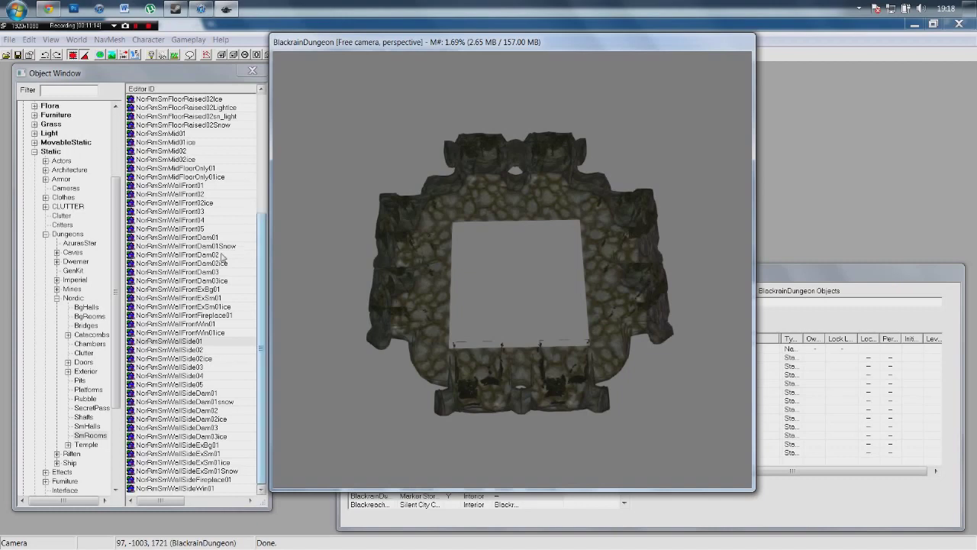
# Fill the open middle of the room with four NorRmSmMid01 pieces.
pyautogui.click(184, 212)
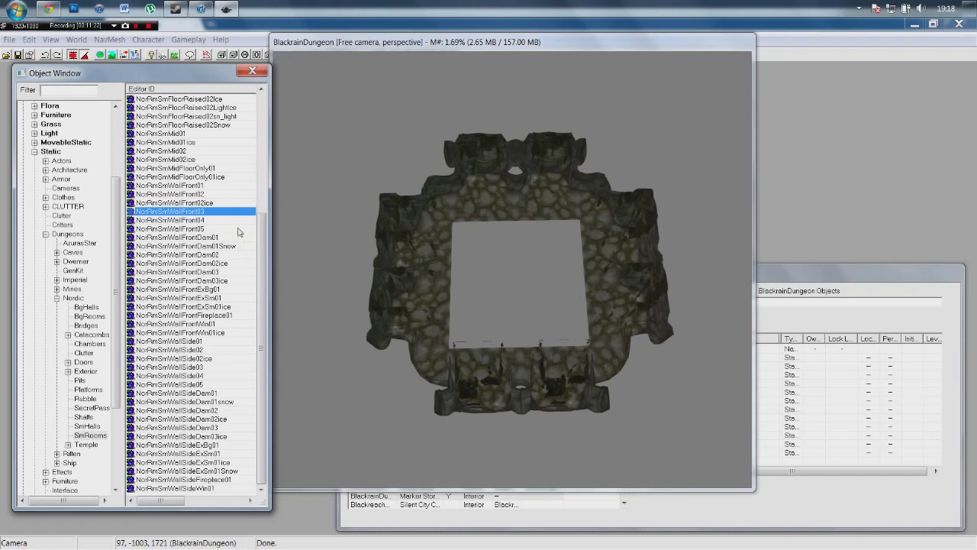
pyautogui.click(165, 134)
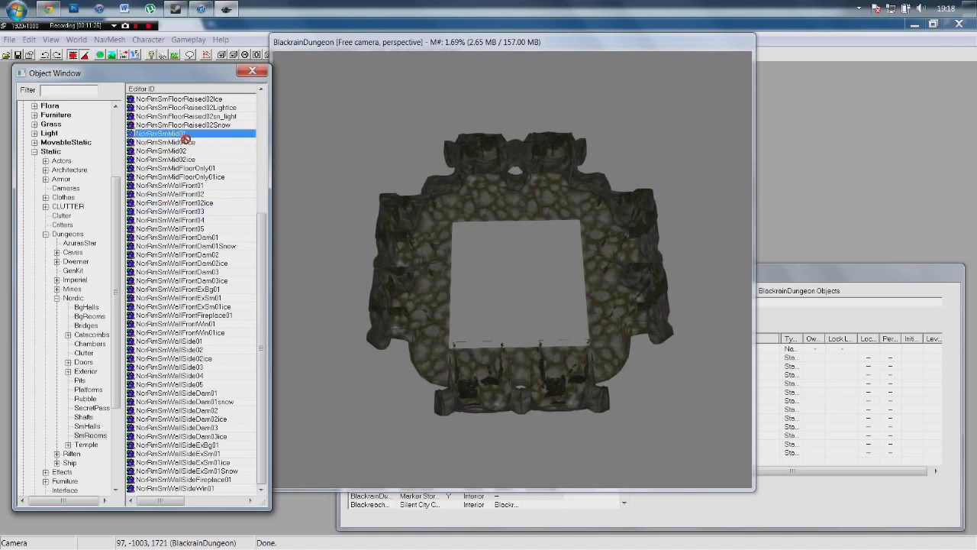
pyautogui.moveTo(445, 300); pyautogui.dragTo(440, 295)
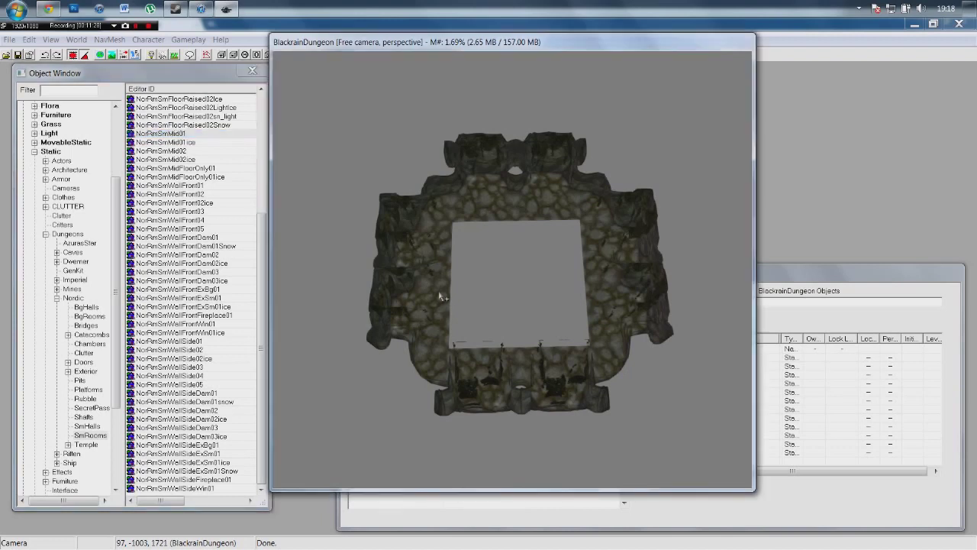
pyautogui.keyDown('shift'); pyautogui.moveTo(487, 299); pyautogui.dragTo(464, 290, button='middle'); pyautogui.keyUp('shift')
pyautogui.moveTo(464, 290); pyautogui.dragTo(561, 267)
pyautogui.click(713, 163)
pyautogui.keyDown('shift'); pyautogui.moveTo(713, 163); pyautogui.dragTo(524, 172, button='middle'); pyautogui.keyUp('shift')
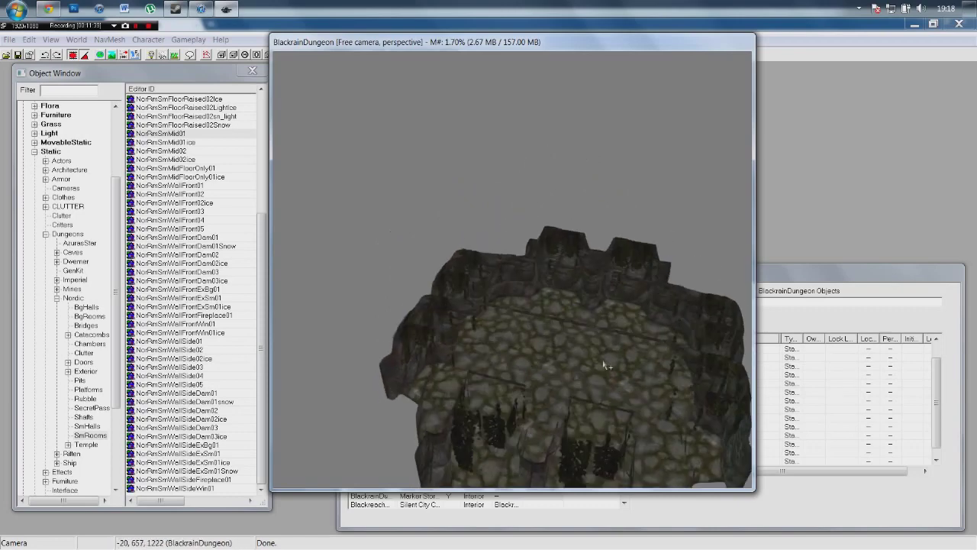
# Examine the enclosed room up close and from above to check how the pieces fit together.
pyautogui.scroll(2, 601, 362)
pyautogui.scroll(2, 602, 362)
pyautogui.moveTo(593, 369); pyautogui.dragTo(501, 368, button='middle')
pyautogui.scroll(5, 584, 342)
pyautogui.scroll(-6, 257, 382)
pyautogui.scroll(-6, 504, 370)
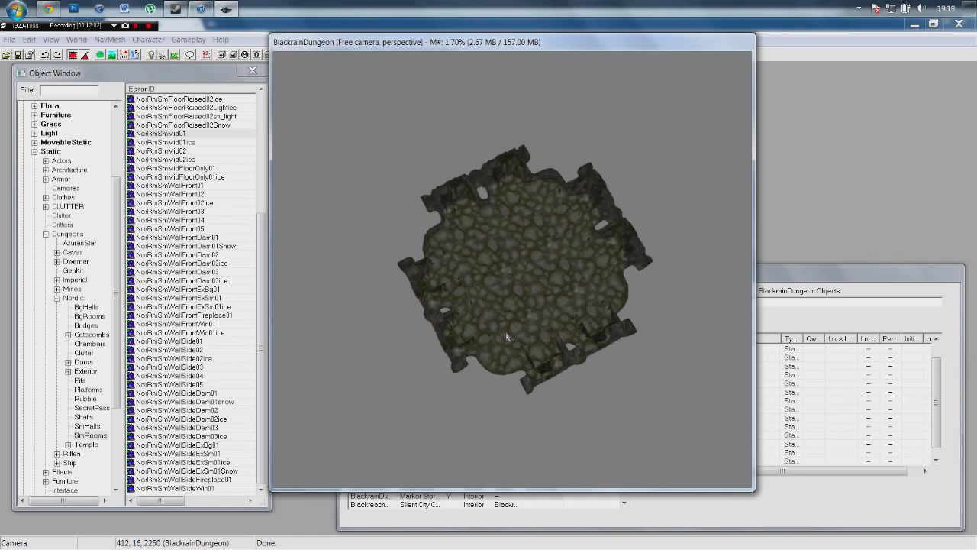
pyautogui.keyDown('shift'); pyautogui.moveTo(506, 337); pyautogui.dragTo(479, 333, button='middle'); pyautogui.keyUp('shift')
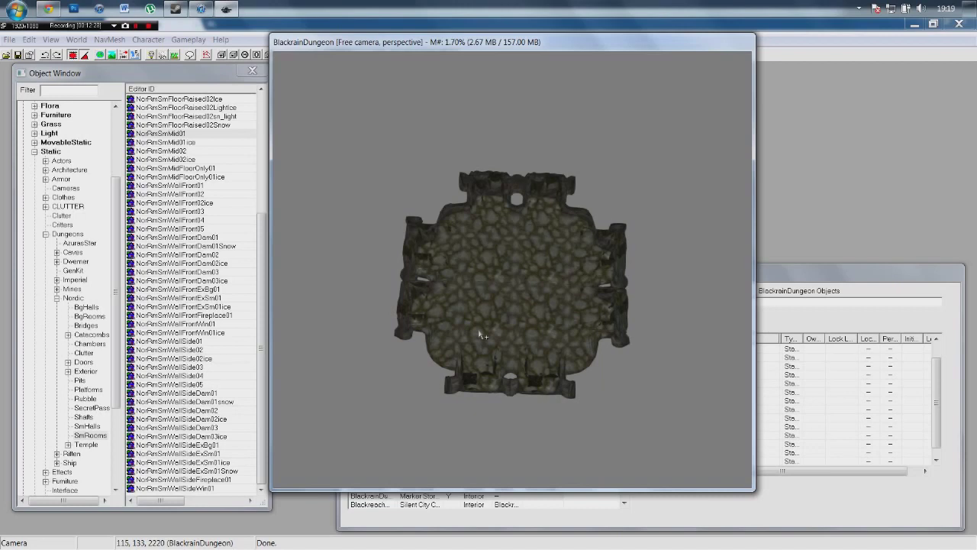
# Delete the right NorRmSmWallFront01 piece from the front wall to make a gap for an exit.
pyautogui.click(549, 202)
pyautogui.click(838, 274)
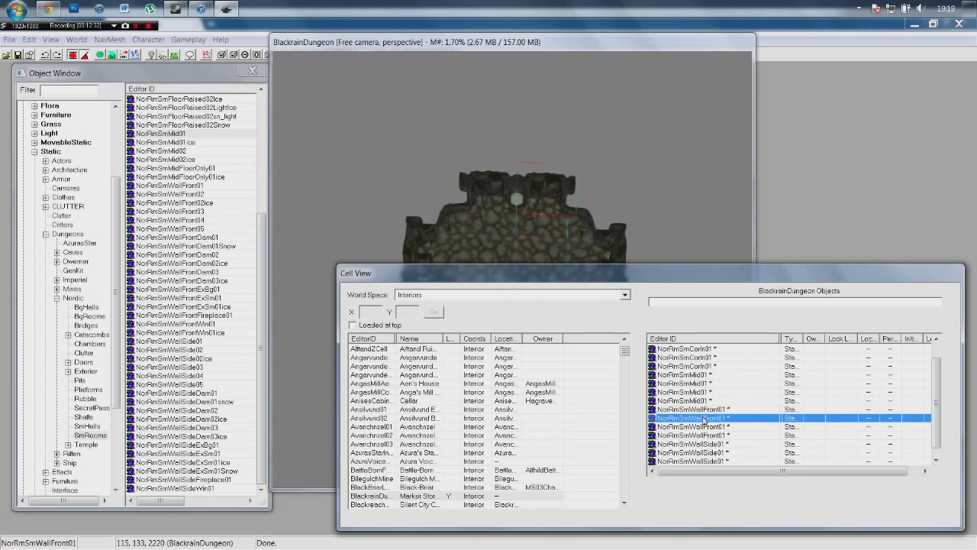
pyautogui.click(543, 202)
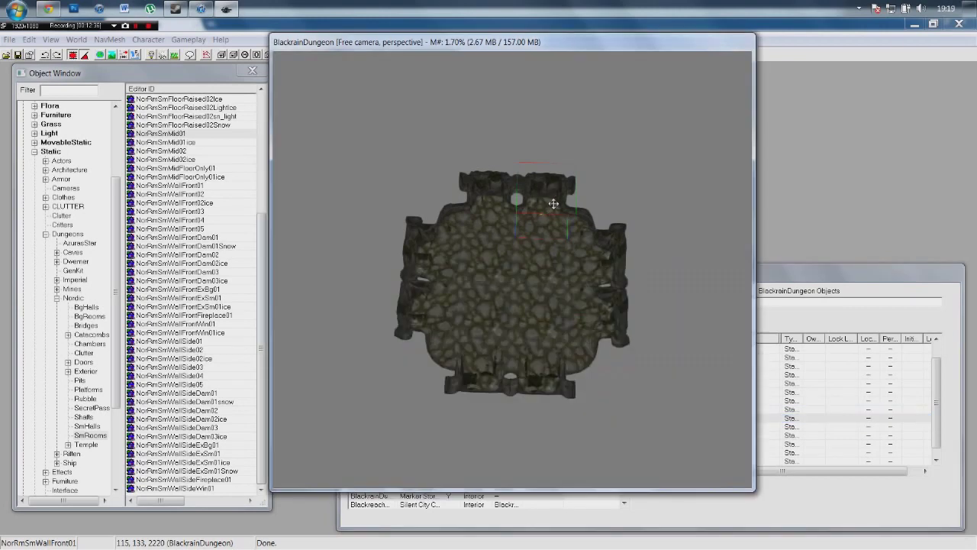
pyautogui.press('Delete')
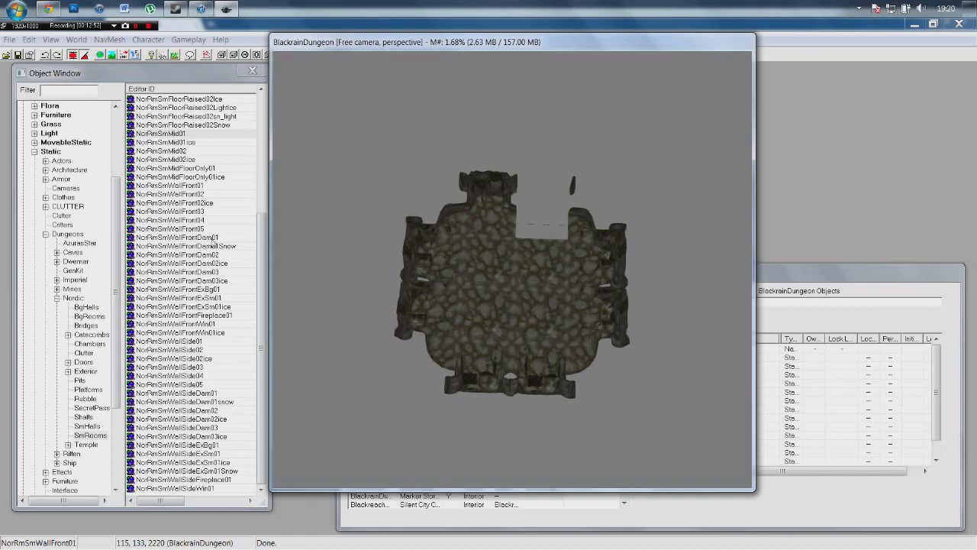
# Try a NorRmSmWallFrontExBg01 exit piece outside the room, inspect its opening, and delete it.
pyautogui.click(217, 298)
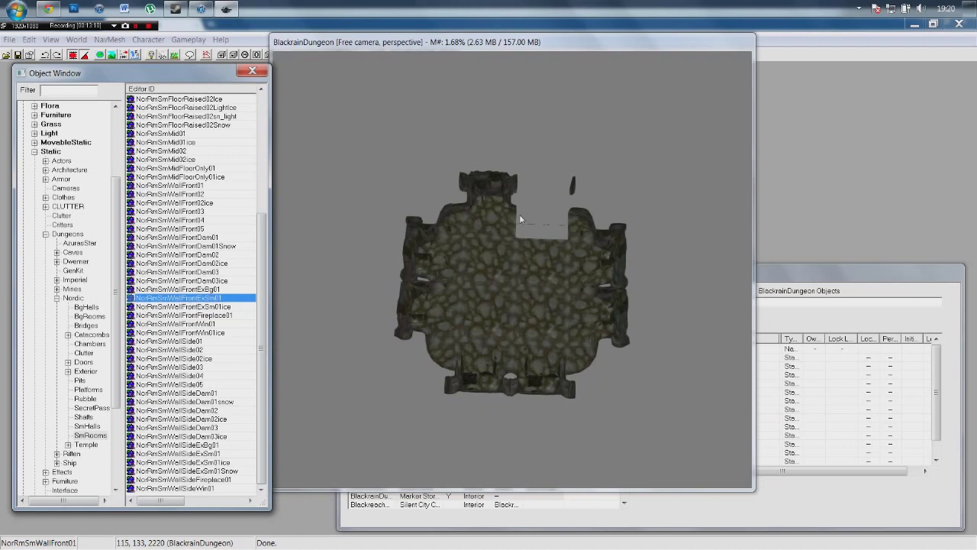
pyautogui.moveTo(490, 198); pyautogui.dragTo(497, 203)
pyautogui.click(190, 290)
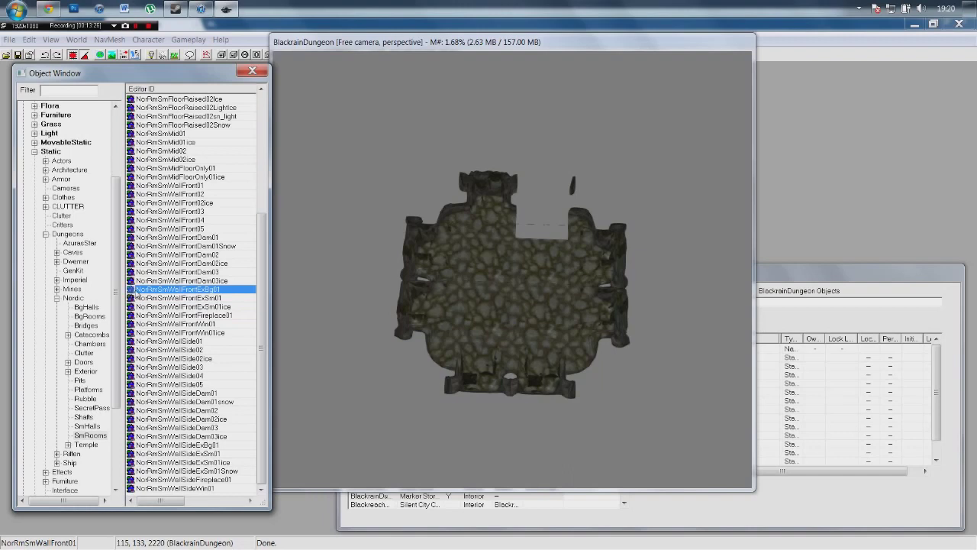
pyautogui.moveTo(134, 292); pyautogui.dragTo(504, 221)
pyautogui.moveTo(513, 220); pyautogui.dragTo(560, 145)
pyautogui.keyDown('shift'); pyautogui.moveTo(563, 125); pyautogui.dragTo(450, 139, button='middle'); pyautogui.keyUp('shift')
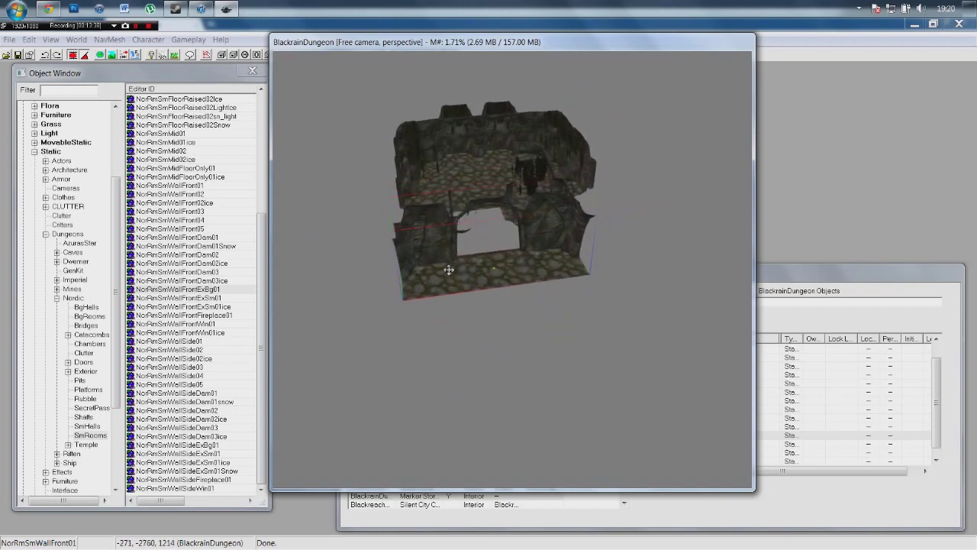
pyautogui.keyDown('shift'); pyautogui.moveTo(462, 275); pyautogui.dragTo(451, 277, button='middle'); pyautogui.keyUp('shift')
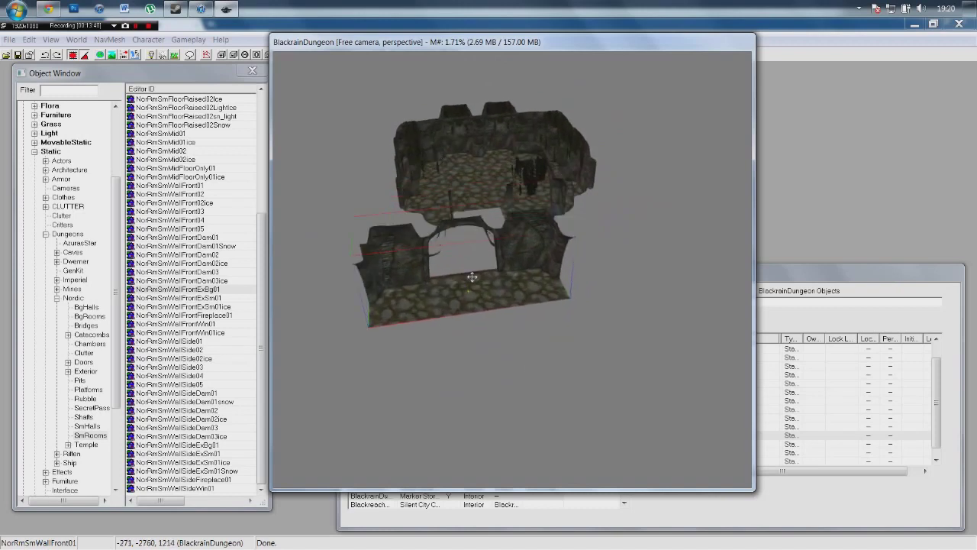
pyautogui.press('Delete')
pyautogui.keyDown('shift'); pyautogui.moveTo(323, 323); pyautogui.dragTo(469, 334, button='middle'); pyautogui.keyUp('shift')
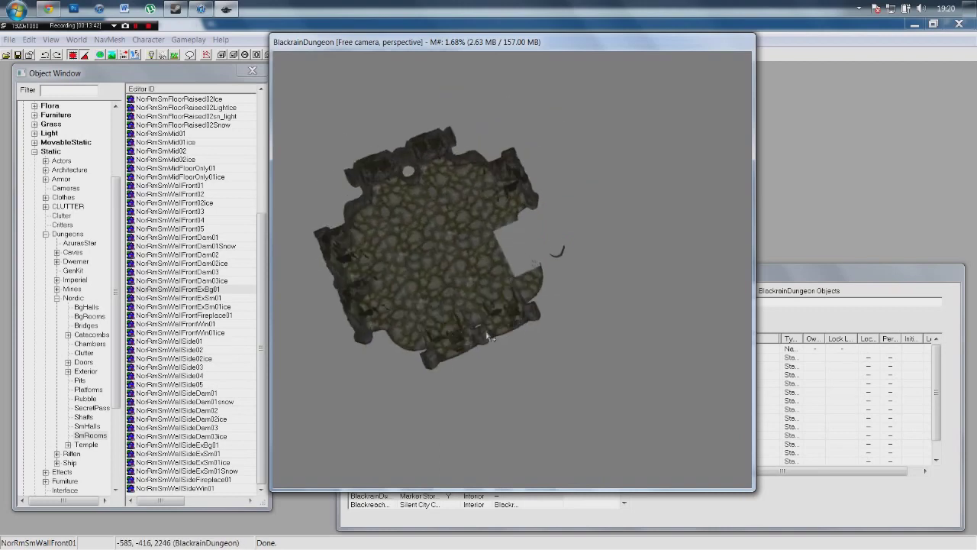
# Add a NorRmSmWallFrontExSm01 small exit piece and rotate and fit it into the gap in the front wall.
pyautogui.click(252, 289)
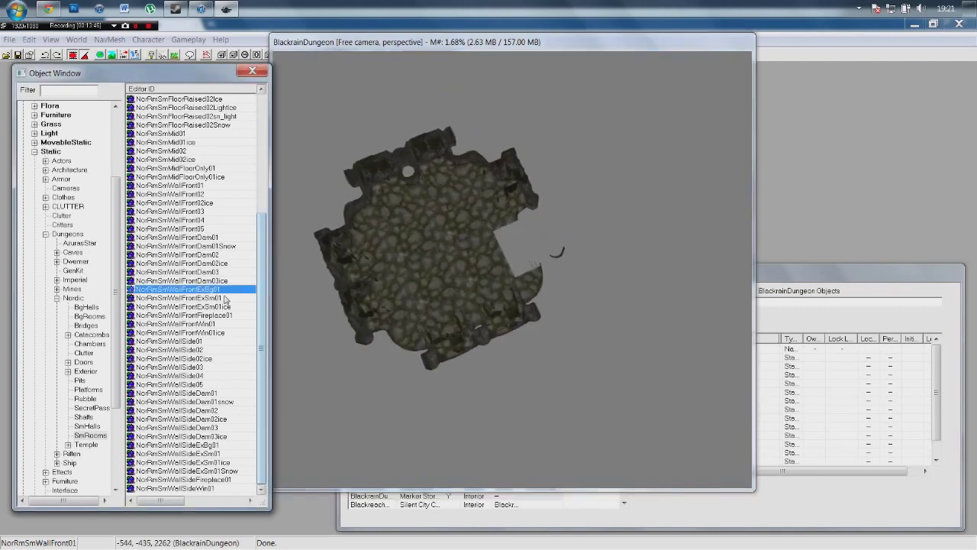
pyautogui.click(226, 298)
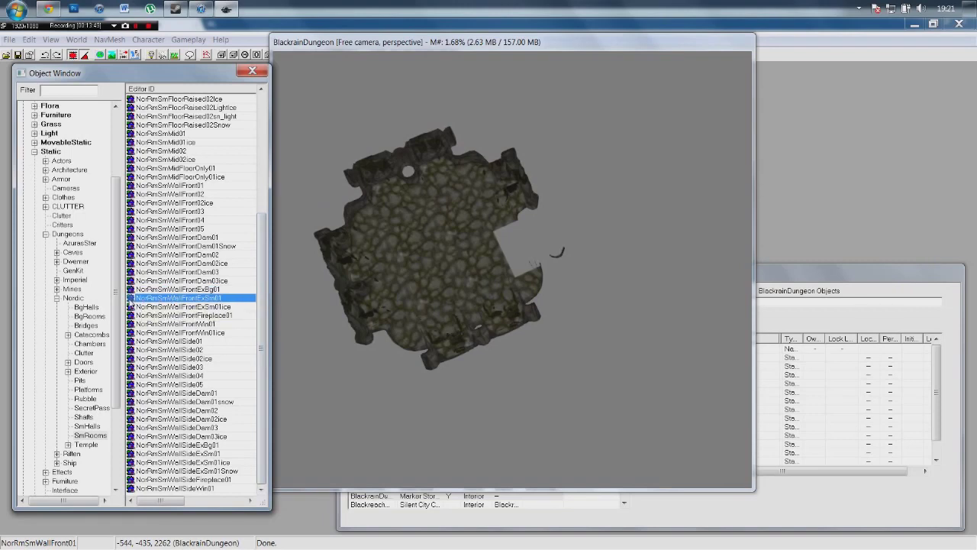
pyautogui.moveTo(513, 227); pyautogui.dragTo(529, 242)
pyautogui.moveTo(534, 236); pyautogui.dragTo(551, 236, button='right')
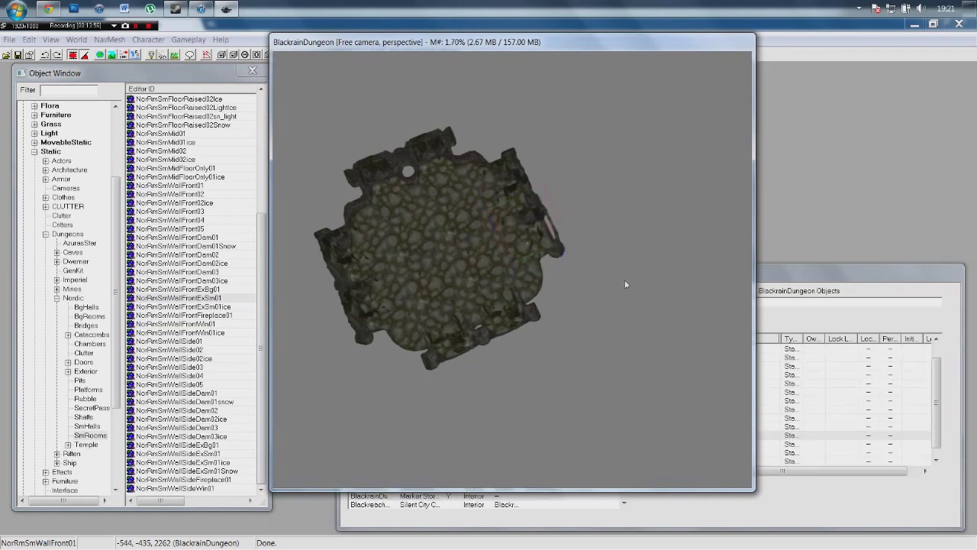
# Pull the NorRmSmWallFrontExSm01 exit piece out of the front wall, away from the room.
pyautogui.scroll(10, 625, 282)
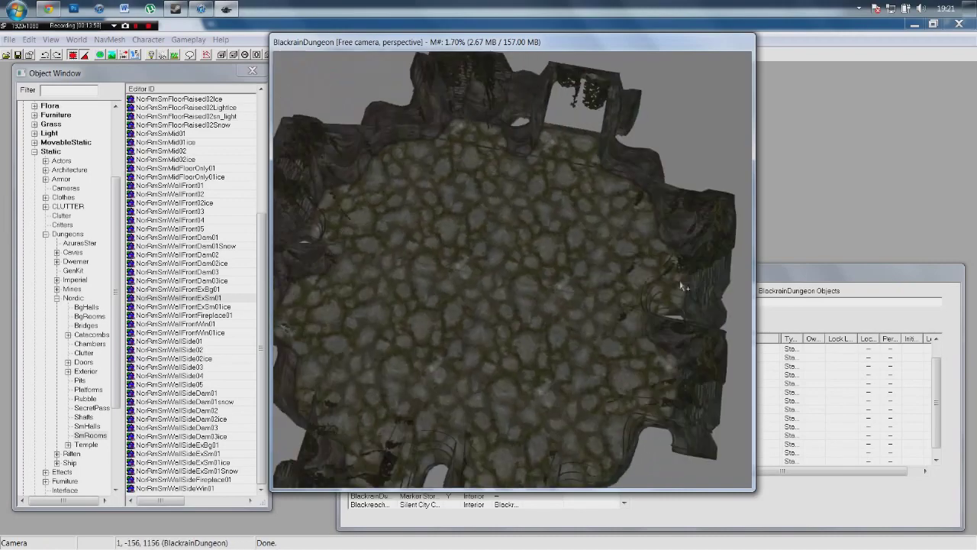
pyautogui.keyDown('shift'); pyautogui.moveTo(681, 285); pyautogui.dragTo(683, 274, button='middle'); pyautogui.keyUp('shift')
pyautogui.scroll(3, 672, 251)
pyautogui.scroll(-2, 583, 170)
pyautogui.moveTo(572, 176); pyautogui.dragTo(550, 208, button='middle')
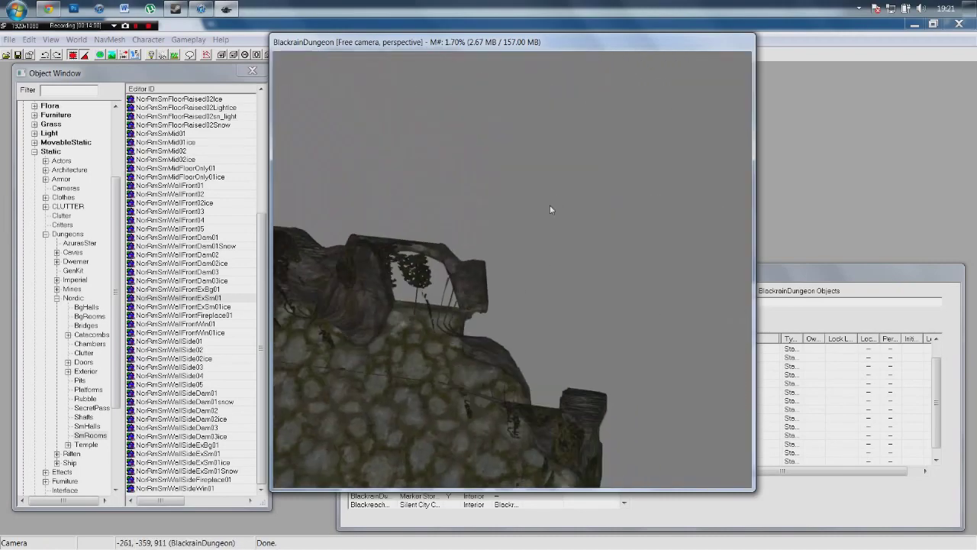
pyautogui.scroll(2, 549, 205)
pyautogui.click(375, 360)
pyautogui.moveTo(375, 359); pyautogui.dragTo(490, 263)
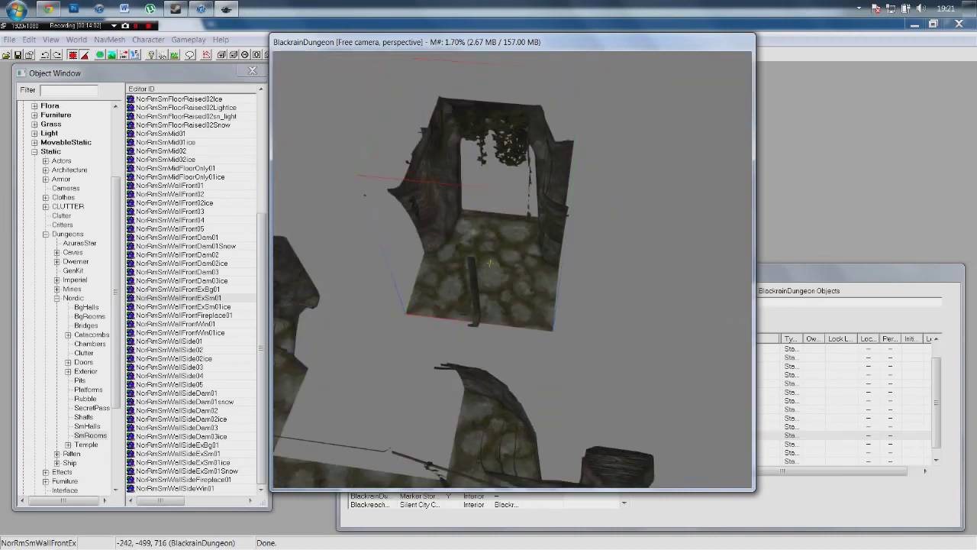
# Inspect the pulled-out small exit piece from outside the room and slide it back into the front wall gap.
pyautogui.click(653, 310)
pyautogui.scroll(3, 626, 304)
pyautogui.moveTo(619, 275); pyautogui.dragTo(485, 333, button='middle')
pyautogui.scroll(-2, 607, 284)
pyautogui.click(427, 332)
pyautogui.moveTo(421, 398); pyautogui.dragTo(438, 406, button='middle')
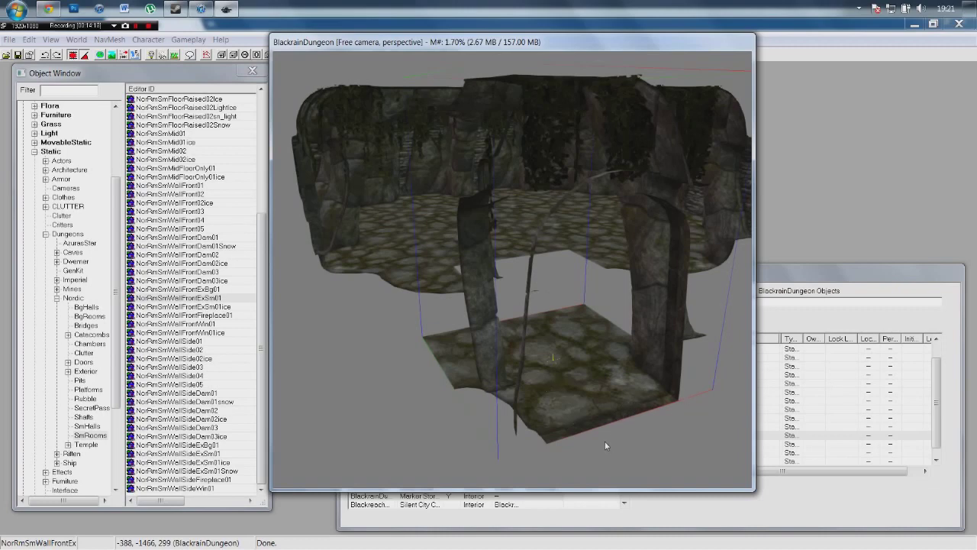
pyautogui.moveTo(530, 353); pyautogui.dragTo(584, 300, button='middle')
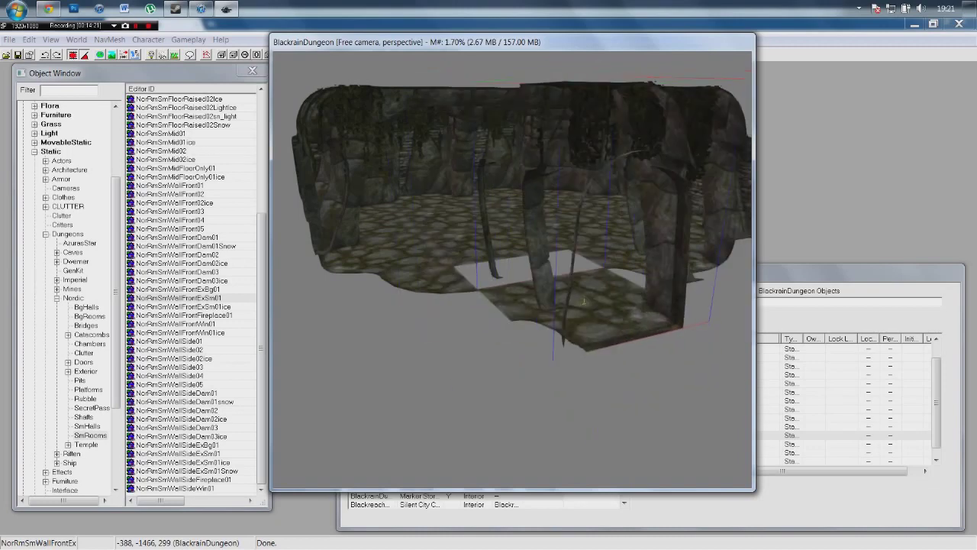
pyautogui.moveTo(584, 300); pyautogui.dragTo(545, 275)
# Center the view on a NorRmSmMid01 piece and examine the room and its exit from above and outside.
pyautogui.click(618, 416)
pyautogui.keyDown('shift'); pyautogui.moveTo(618, 416); pyautogui.dragTo(609, 310, button='middle'); pyautogui.keyUp('shift')
pyautogui.scroll(3, 669, 331)
pyautogui.scroll(5, 652, 318)
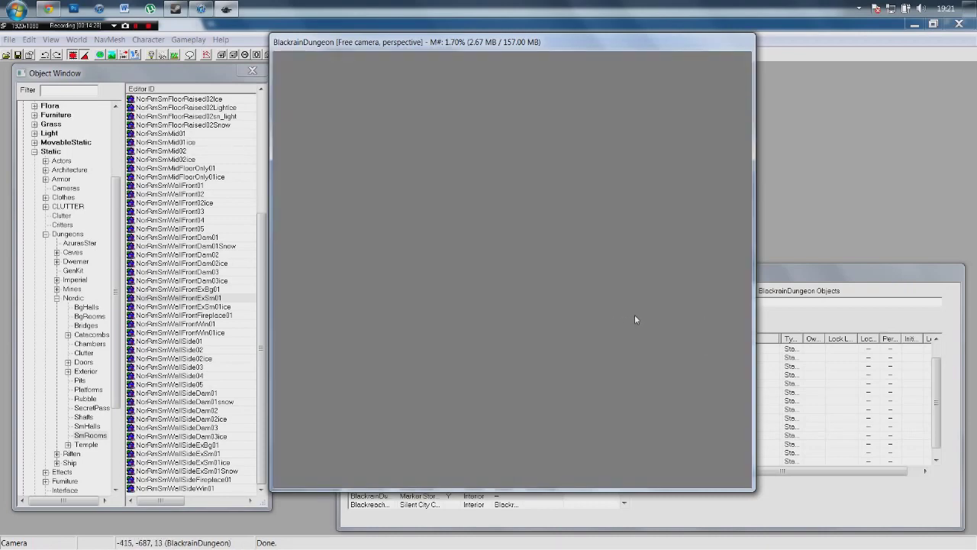
pyautogui.click(803, 392)
pyautogui.doubleClick(737, 383)
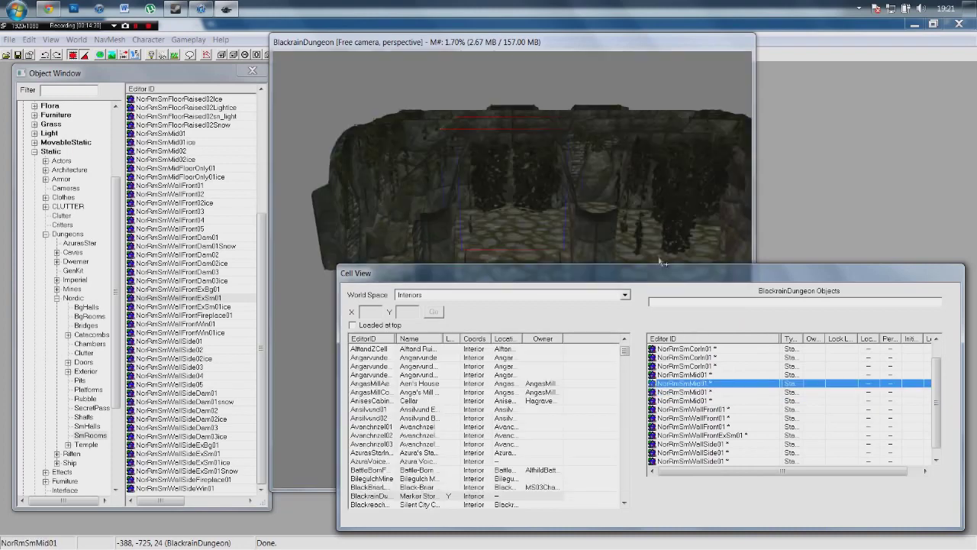
pyautogui.click(615, 203)
pyautogui.keyDown('shift'); pyautogui.moveTo(611, 237); pyautogui.dragTo(498, 250, button='middle'); pyautogui.keyUp('shift')
pyautogui.scroll(4, 498, 251)
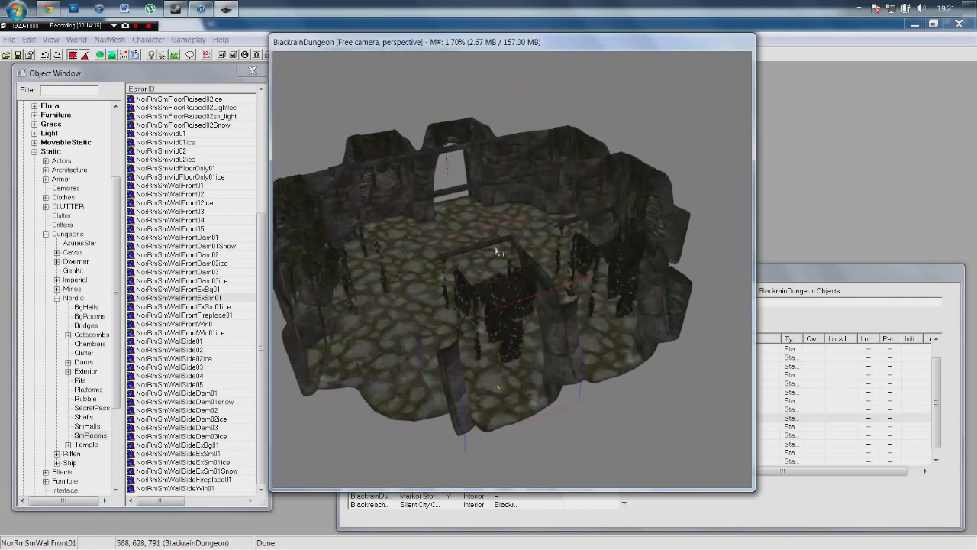
pyautogui.moveTo(450, 221); pyautogui.dragTo(555, 307, button='middle')
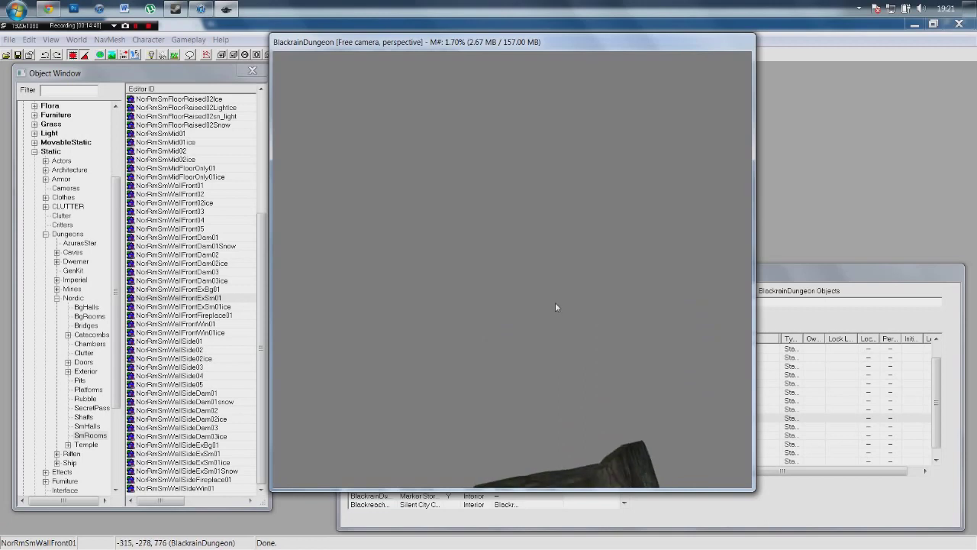
pyautogui.scroll(-5, 581, 352)
pyautogui.moveTo(567, 390); pyautogui.dragTo(648, 275, button='middle')
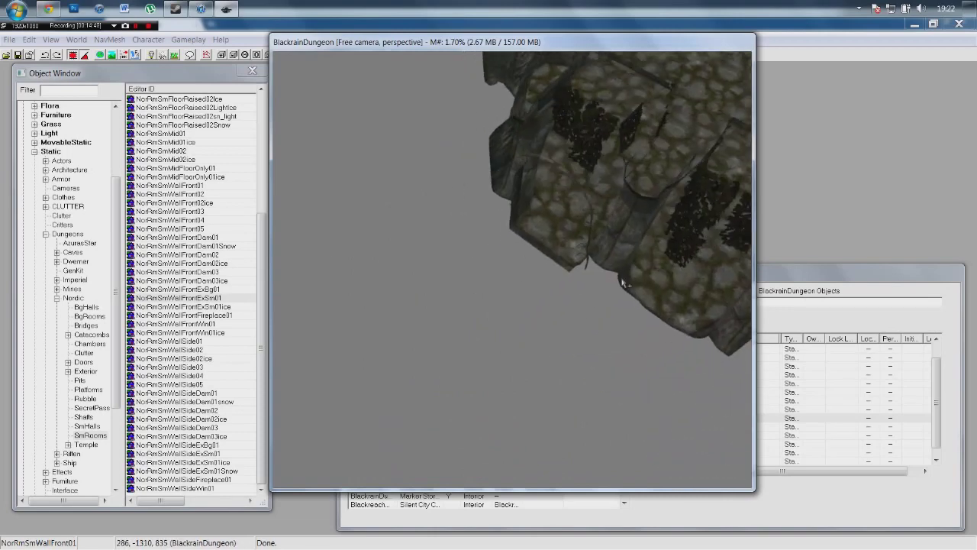
# Try a NorHallSm1way01 hall piece from the SmHalls set outside the room, and delete it.
pyautogui.click(92, 434)
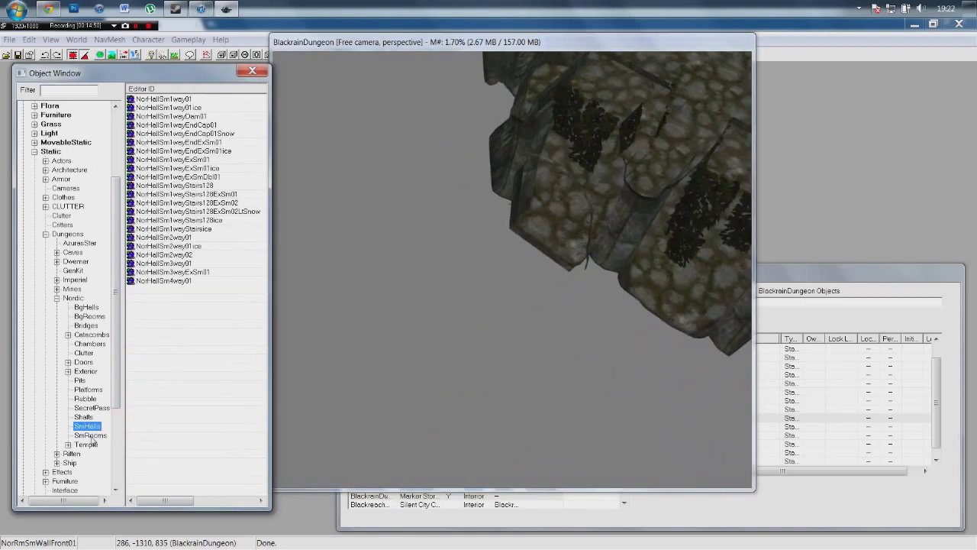
pyautogui.click(87, 426)
pyautogui.click(194, 100)
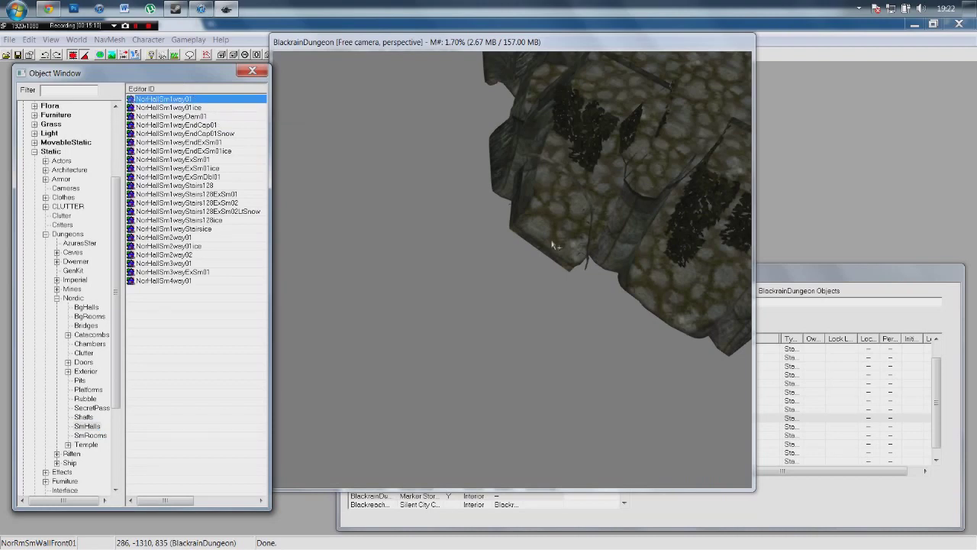
pyautogui.moveTo(552, 245); pyautogui.dragTo(469, 319)
pyautogui.moveTo(469, 319)
pyautogui.keyDown('shift'); pyautogui.mouseDown(button='middle')
pyautogui.moveTo(484, 301)
pyautogui.moveTo(471, 291)
pyautogui.moveTo(460, 307)
pyautogui.mouseUp(button='middle'); pyautogui.keyUp('shift')
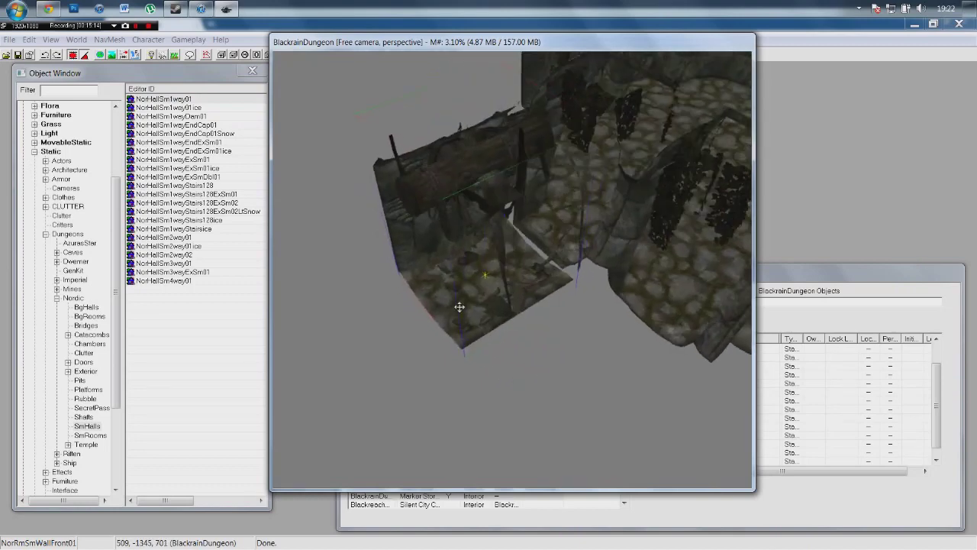
pyautogui.press('Delete')
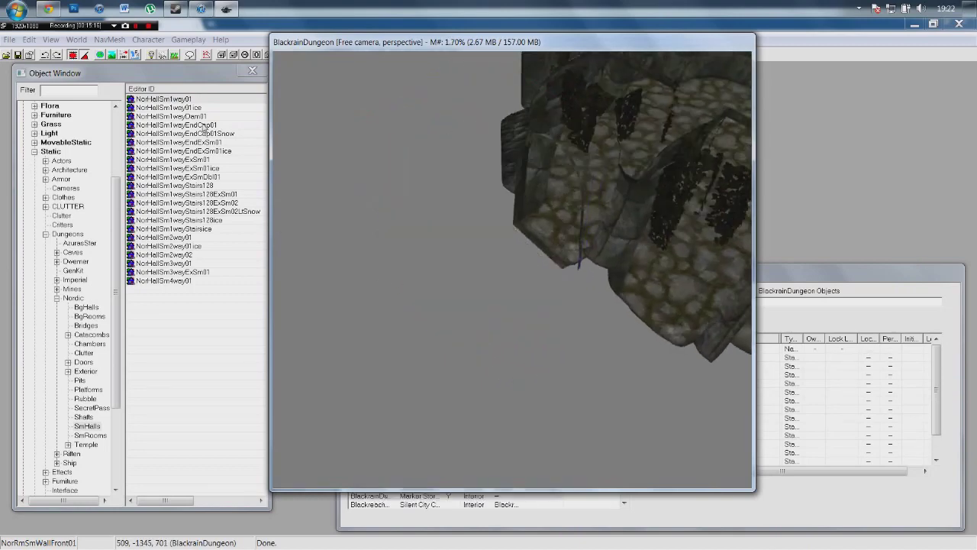
# Preview the NorHallSm1wayEndExSm01 hall end piece and inspect its shape from several angles.
pyautogui.click(204, 125)
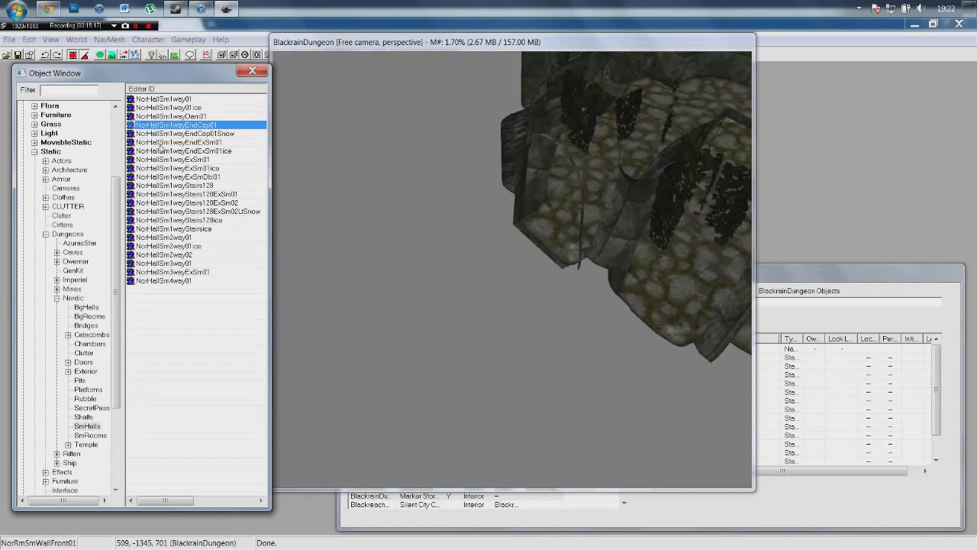
pyautogui.click(234, 143)
pyautogui.click(206, 159)
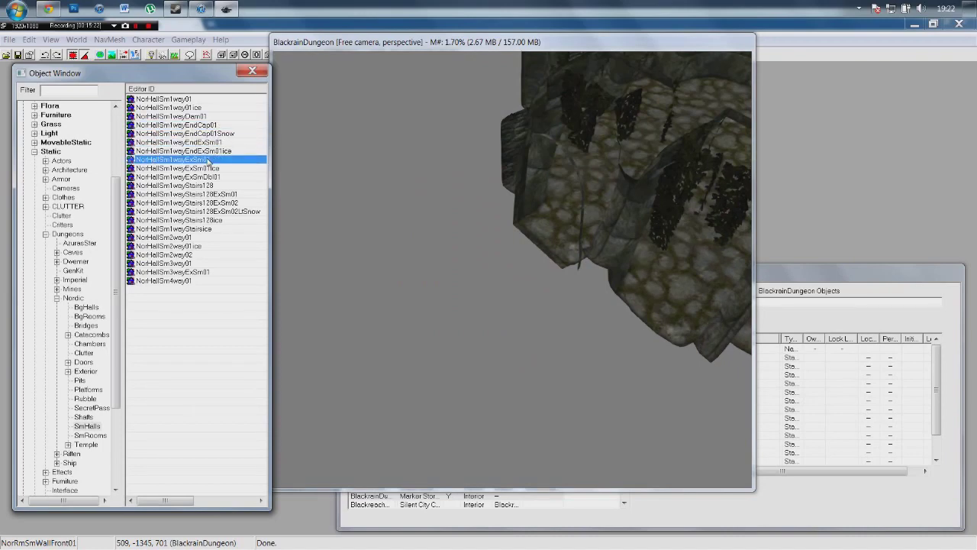
pyautogui.click(217, 145)
pyautogui.click(208, 161)
pyautogui.click(220, 144)
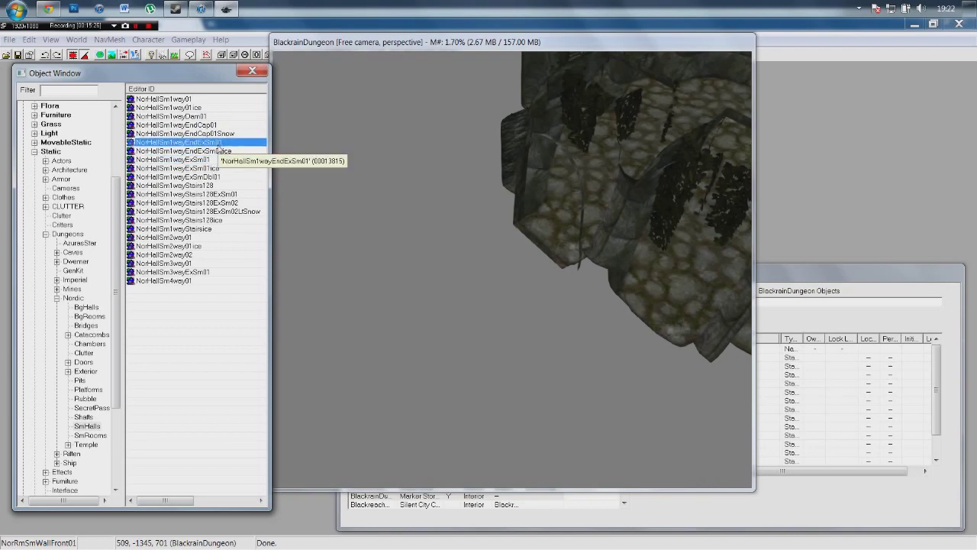
pyautogui.rightClick(224, 143)
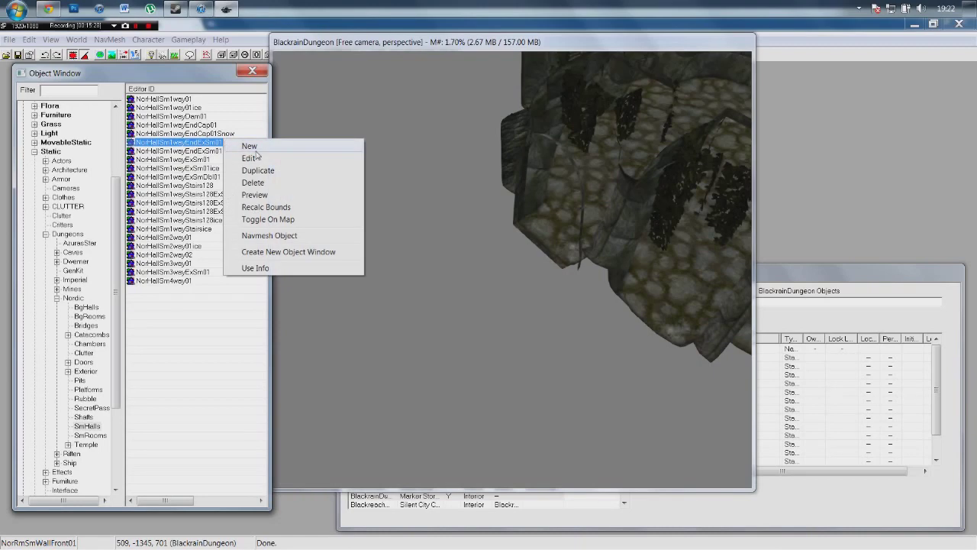
pyautogui.click(289, 194)
pyautogui.moveTo(331, 76); pyautogui.dragTo(484, 74)
pyautogui.moveTo(516, 195); pyautogui.dragTo(417, 272)
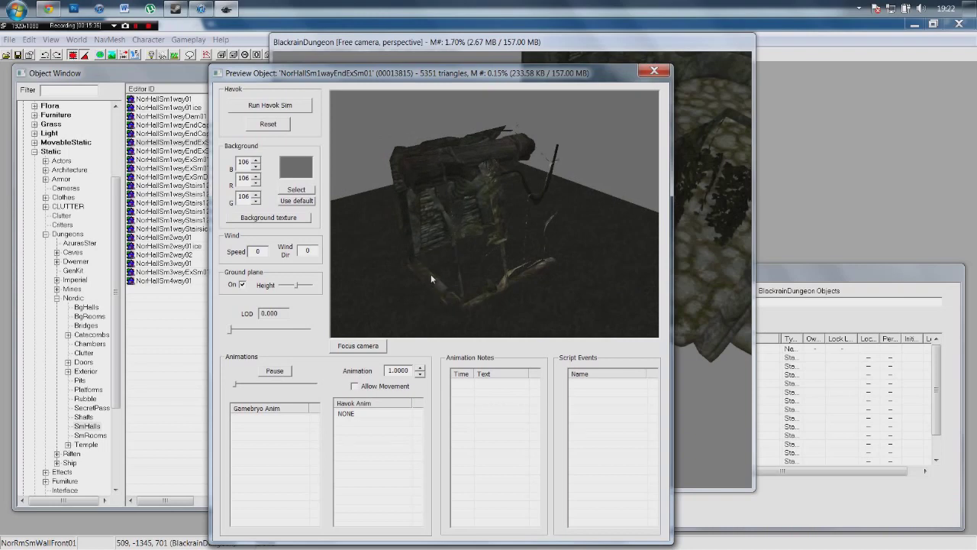
pyautogui.moveTo(431, 239); pyautogui.dragTo(561, 273)
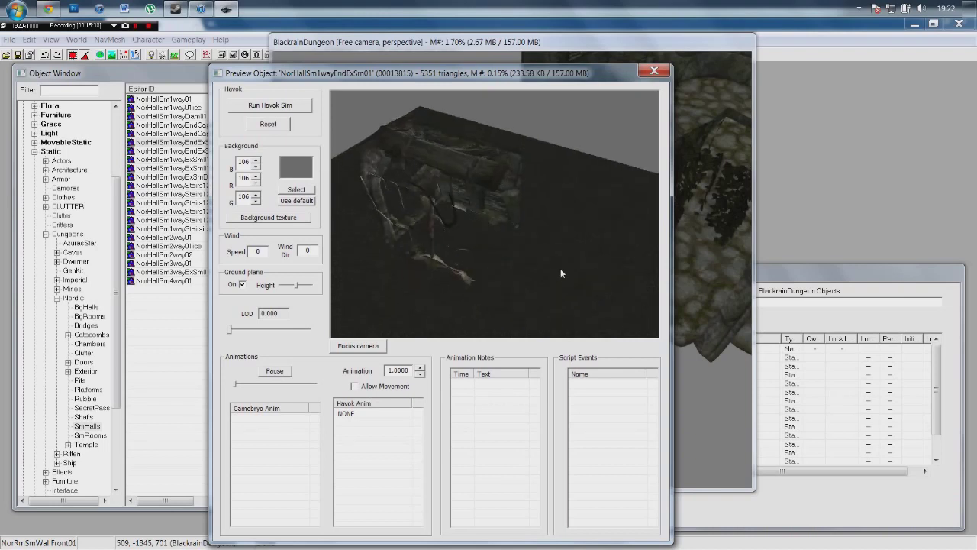
pyautogui.moveTo(413, 252); pyautogui.dragTo(489, 211)
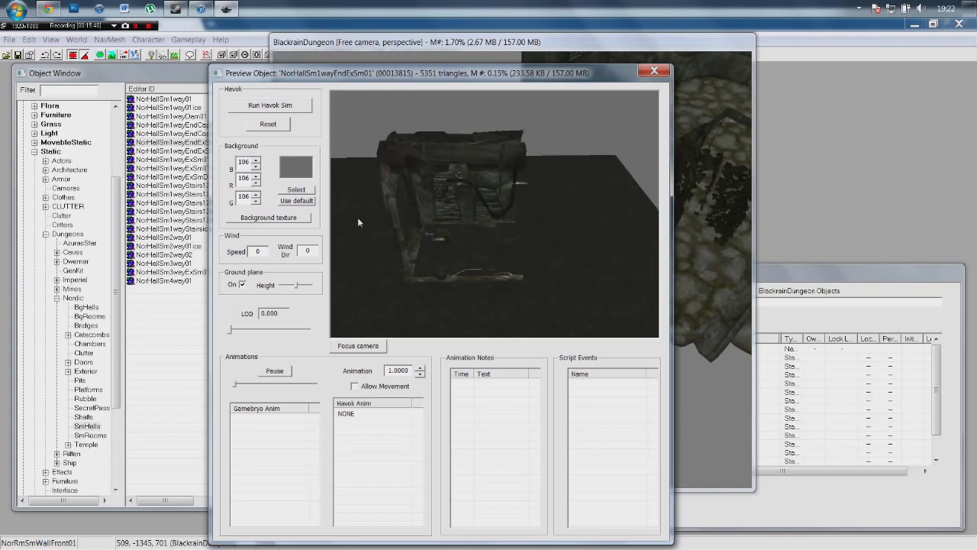
# Preview the NorHallSm1wayExSm01 hall piece from several angles for comparison and close the preview.
pyautogui.click(176, 166)
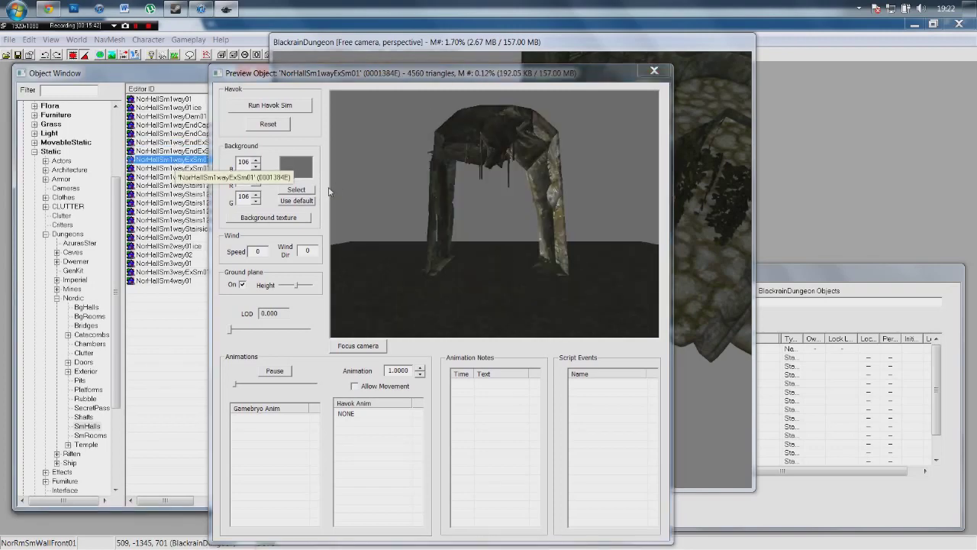
pyautogui.moveTo(314, 79); pyautogui.dragTo(355, 76)
pyautogui.moveTo(549, 229); pyautogui.dragTo(479, 270)
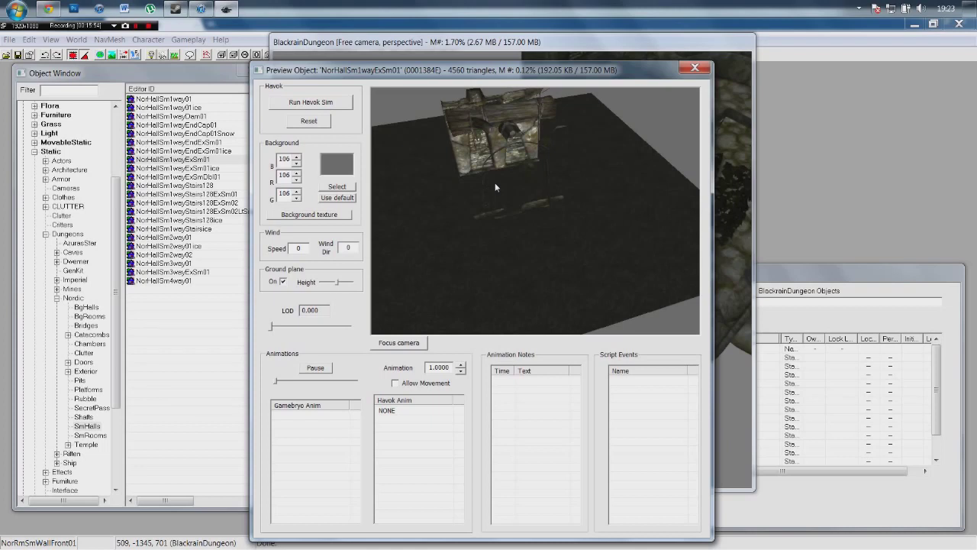
pyautogui.click(691, 69)
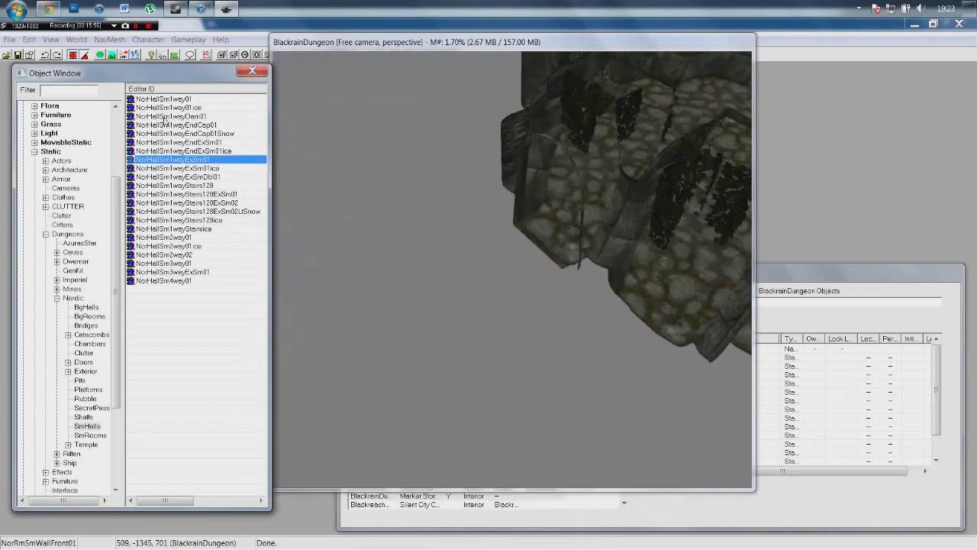
# Add a NorHallSm1wayEndExSm01 hall piece outside the room's exit and rotate it so its doorway end faces the room.
pyautogui.click(163, 143)
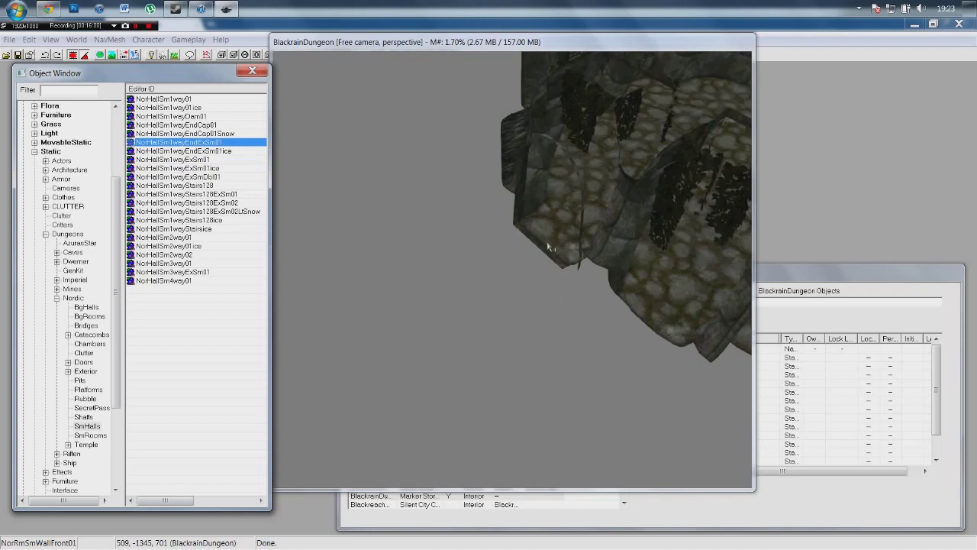
pyautogui.moveTo(546, 244); pyautogui.dragTo(484, 275)
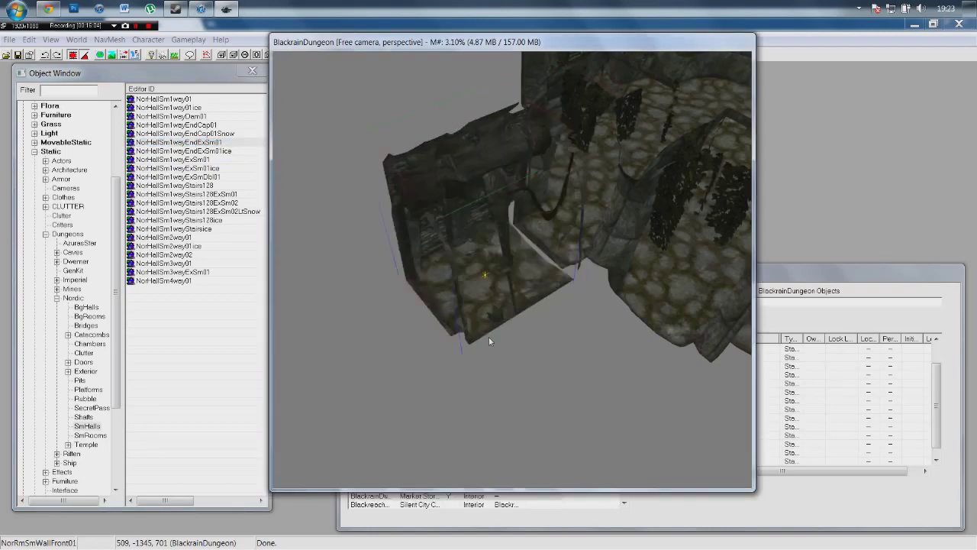
pyautogui.keyDown('shift'); pyautogui.moveTo(534, 368); pyautogui.dragTo(537, 337, button='middle'); pyautogui.keyUp('shift')
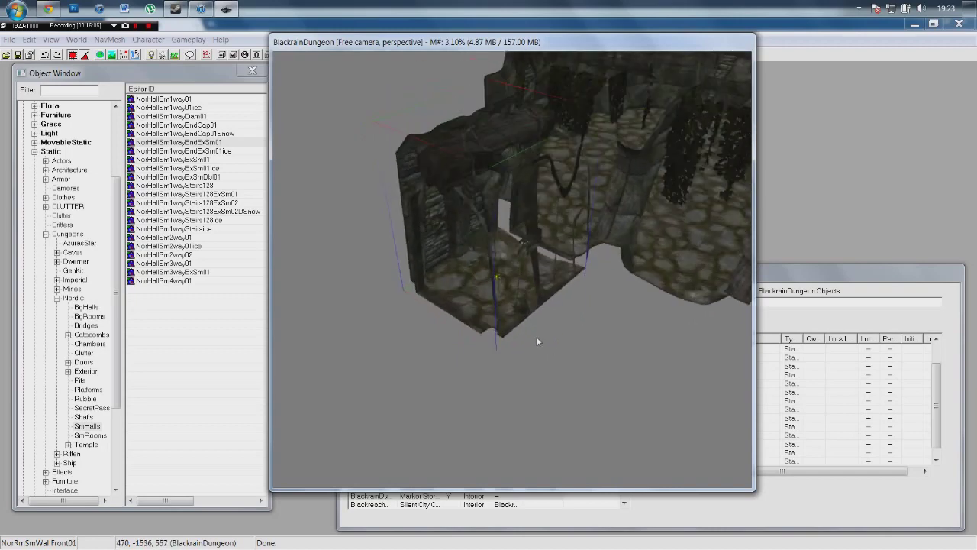
pyautogui.moveTo(523, 244); pyautogui.dragTo(502, 294, button='right')
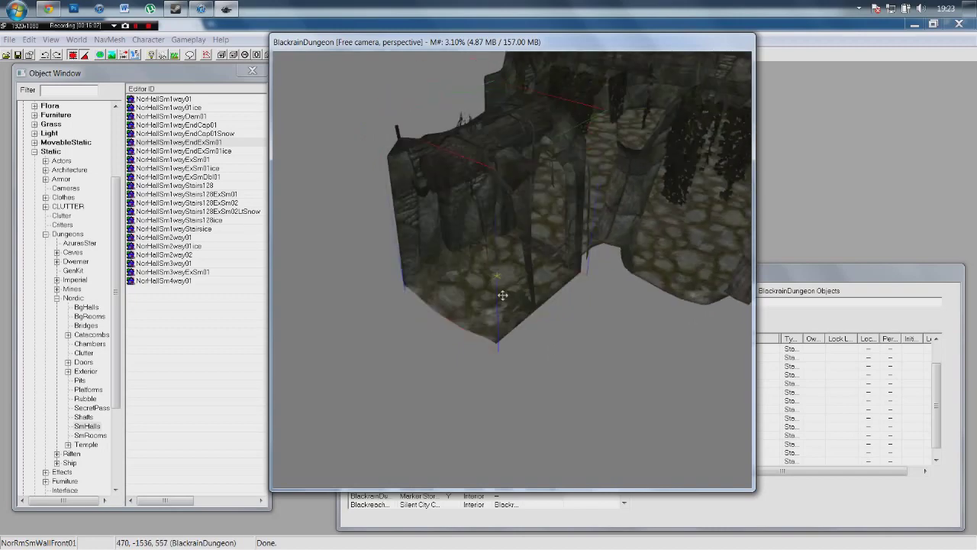
pyautogui.scroll(10, 588, 348)
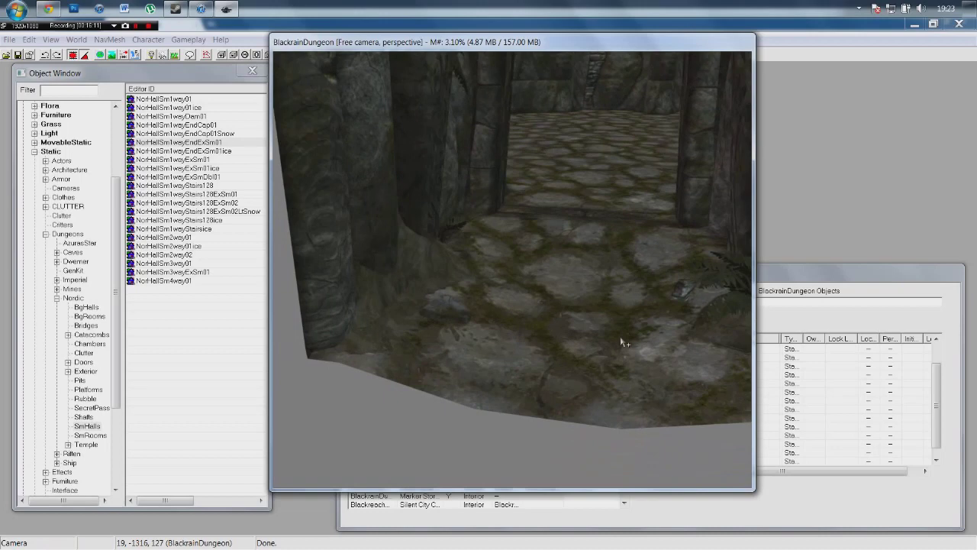
pyautogui.keyDown('shift'); pyautogui.moveTo(621, 343); pyautogui.dragTo(620, 356, button='middle'); pyautogui.keyUp('shift')
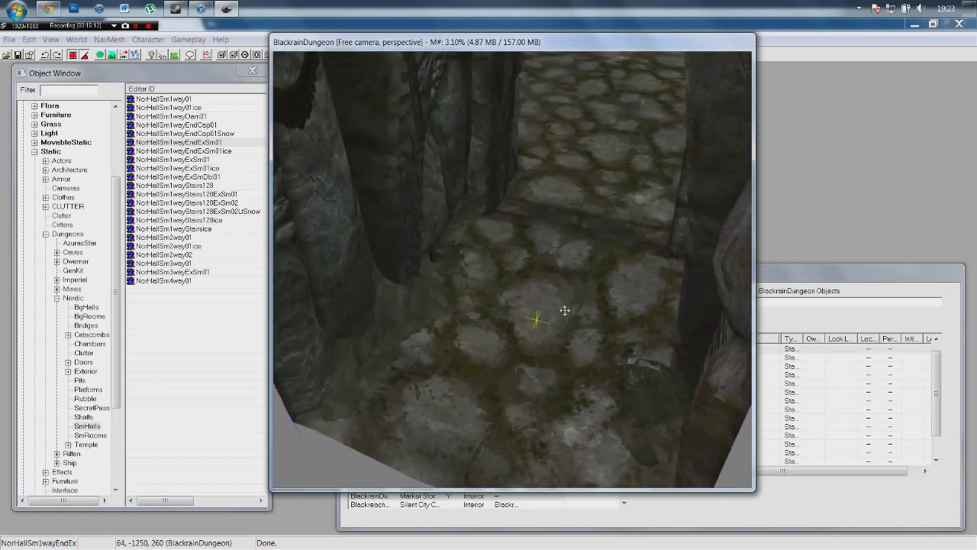